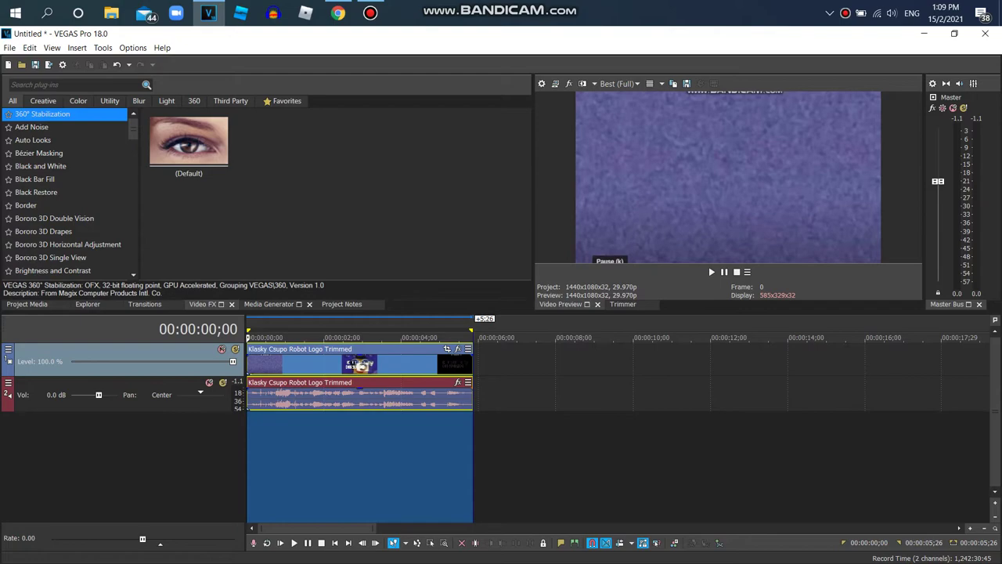
- Switch to Chrome to view the "Klasky Csupo In G Major 166" reference video, pause it and return to VEGAS Pro
{"action": "key", "text": "alt+Tab"}
{"action": "scroll", "coordinate": [501, 329], "scroll_direction": "up", "scroll_amount": 5}
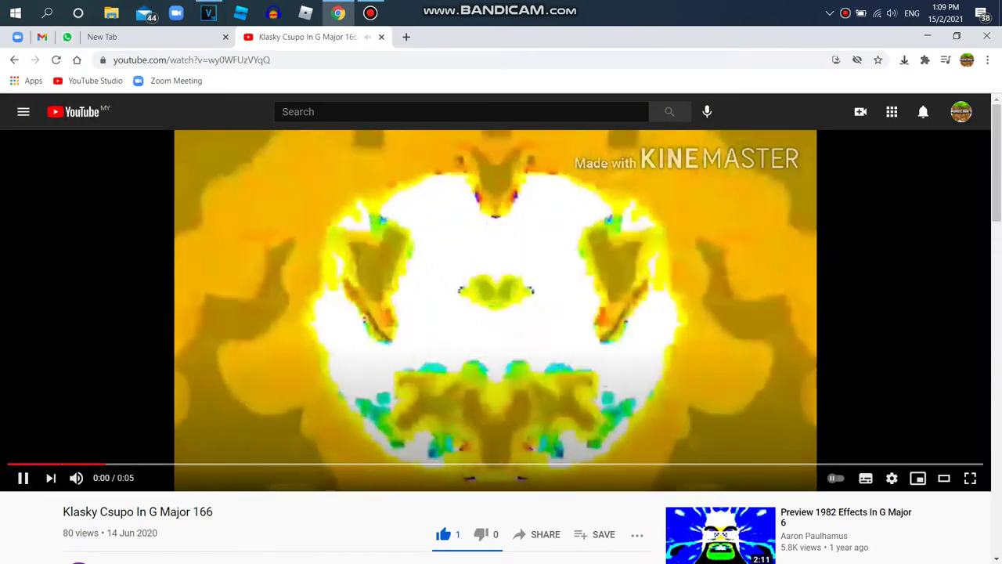
{"action": "key", "text": "space"}
{"action": "key", "text": "alt+Tab"}
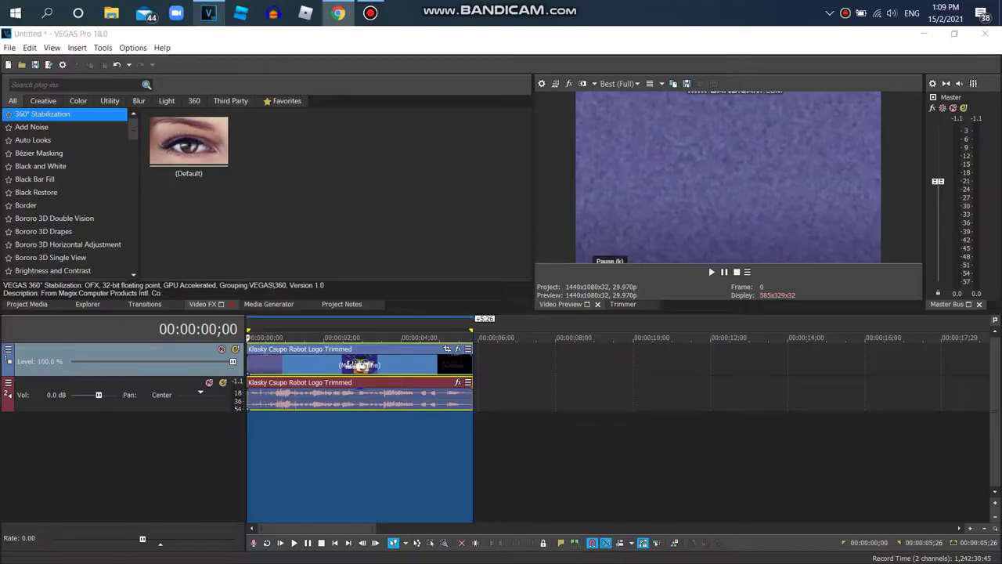
- Apply the Channel Blend effect with the RGBA -> BGRA preset to the Klasky Csupo Robot Logo video clip
{"action": "scroll", "coordinate": [66, 193], "scroll_direction": "down", "scroll_amount": 3}
{"action": "left_click", "coordinate": [67, 206]}
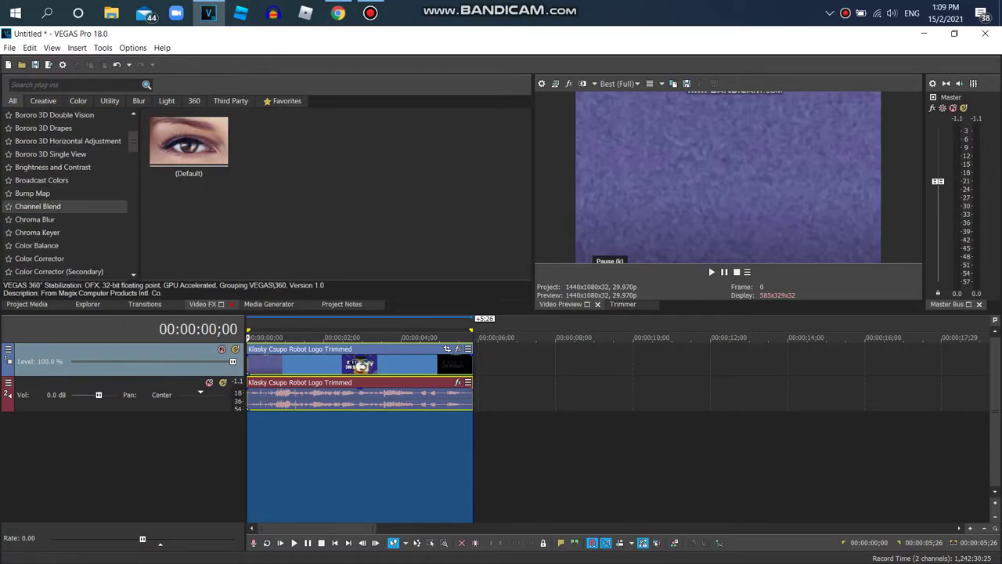
{"action": "scroll", "coordinate": [275, 227], "scroll_direction": "down", "scroll_amount": 1}
{"action": "left_click", "coordinate": [189, 235]}
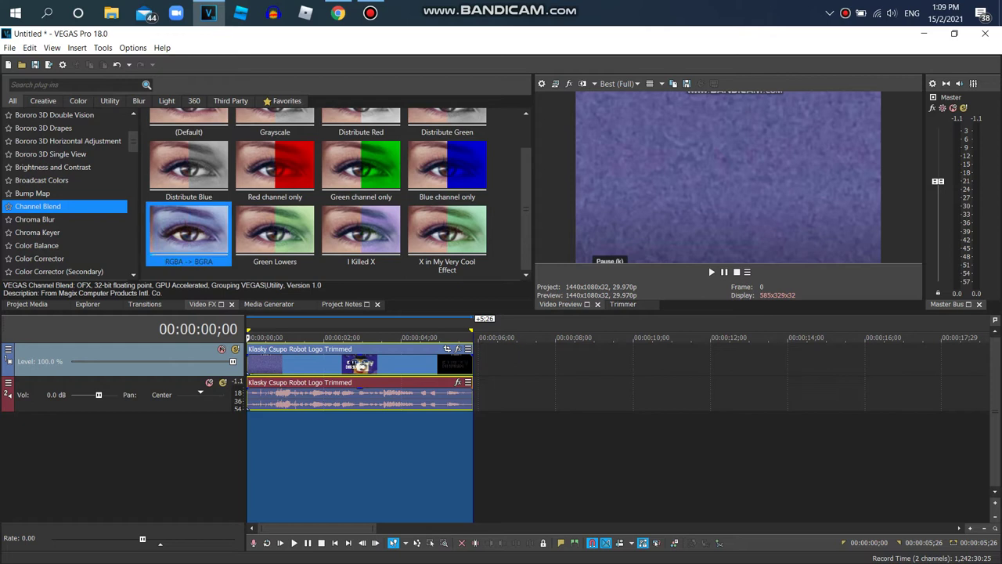
{"action": "left_click_drag", "start_coordinate": [188, 235], "coordinate": [360, 365]}
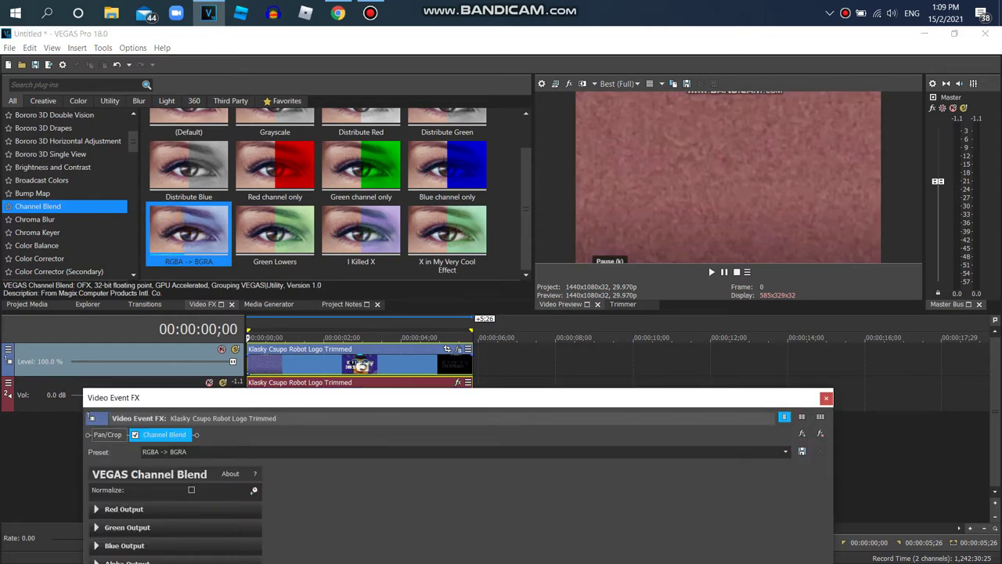
- Place the playhead at 00:00:02;00 and add the Invert effect with its default preset to the video clip
{"action": "left_click", "coordinate": [325, 365]}
{"action": "scroll", "coordinate": [70, 188], "scroll_direction": "down", "scroll_amount": 7}
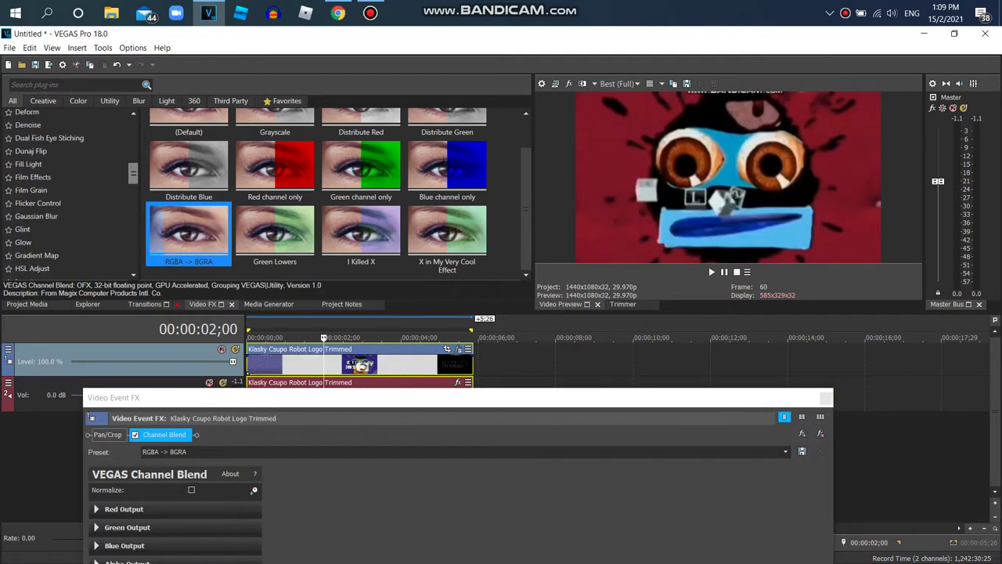
{"action": "left_click", "coordinate": [64, 244]}
{"action": "double_click", "coordinate": [189, 145]}
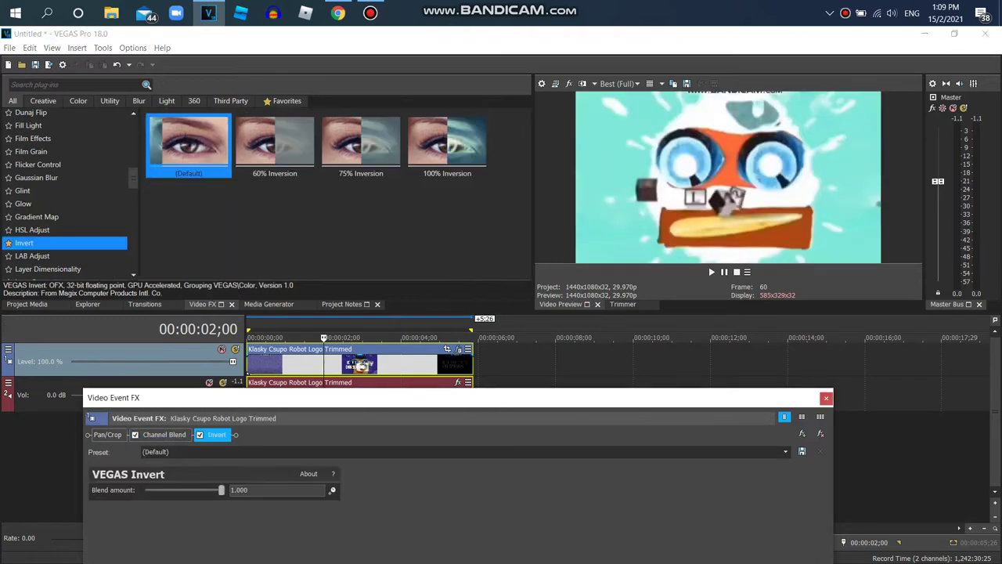
- Add the HSL Adjust effect with the Hue 0.150 preset to the video clip
{"action": "left_click", "coordinate": [32, 230]}
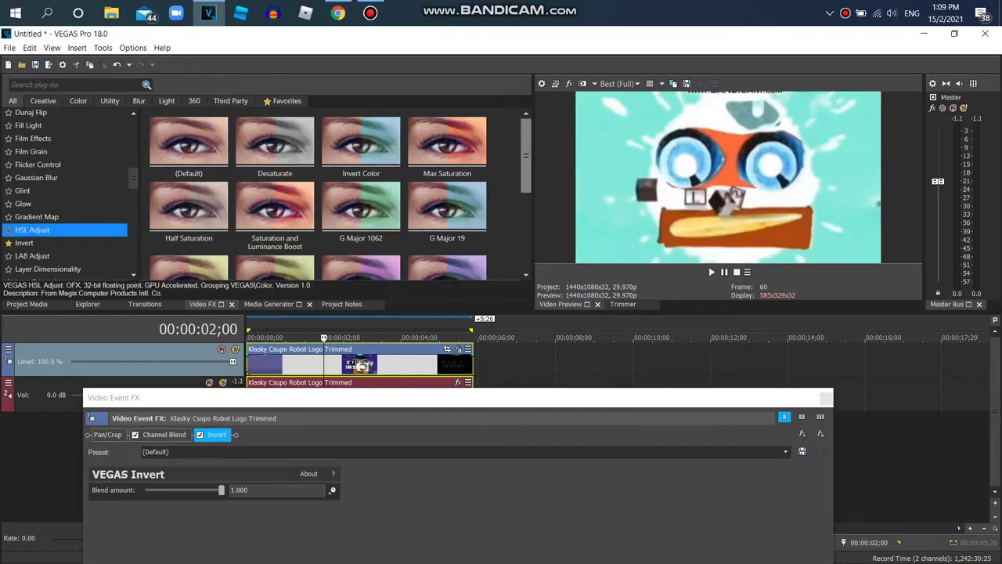
{"action": "scroll", "coordinate": [447, 204], "scroll_direction": "down", "scroll_amount": 2}
{"action": "left_click_drag", "start_coordinate": [274, 202], "coordinate": [324, 365]}
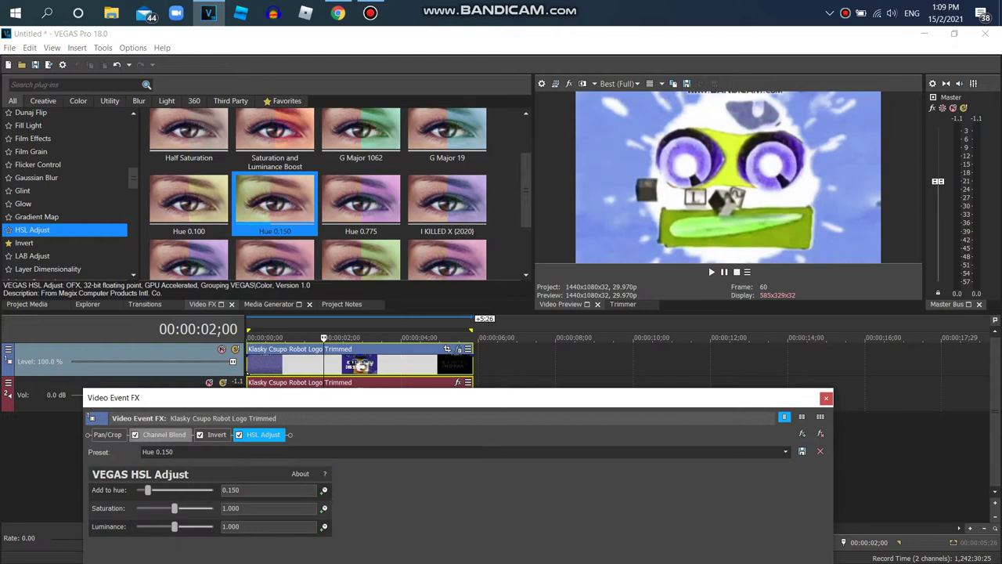
- Reorder the clip's effect chain to Invert, HSL Adjust, Channel Blend, and choose the Luig Group preset for HSL Adjust
{"action": "left_click_drag", "start_coordinate": [165, 435], "coordinate": [260, 434]}
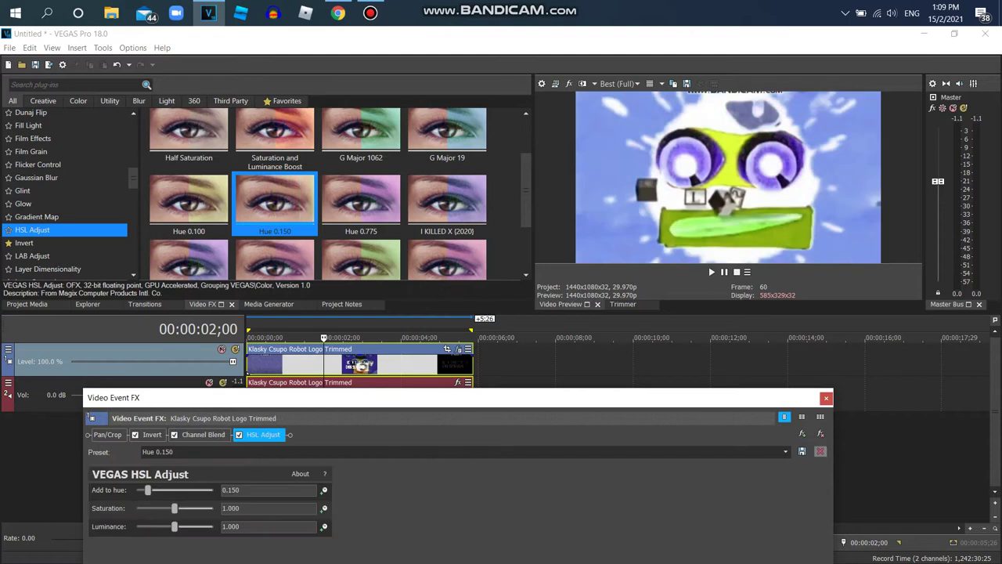
{"action": "left_click", "coordinate": [785, 451]}
{"action": "left_click", "coordinate": [771, 415]}
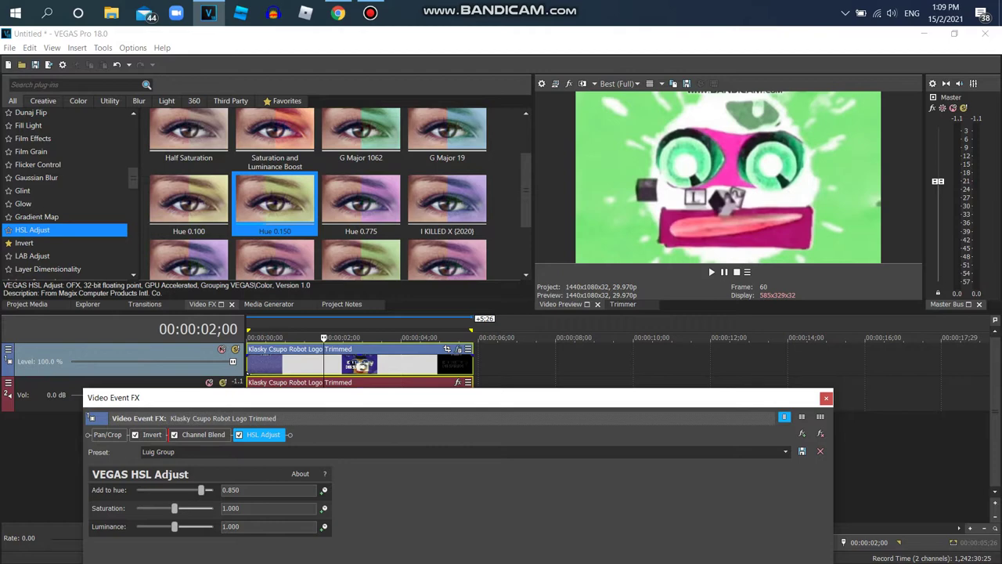
{"action": "left_click_drag", "start_coordinate": [263, 435], "coordinate": [198, 435]}
- Try the Pika Major preset on HSL Adjust, switch it to G Major 1062 and close the effects window
{"action": "left_click", "coordinate": [785, 452]}
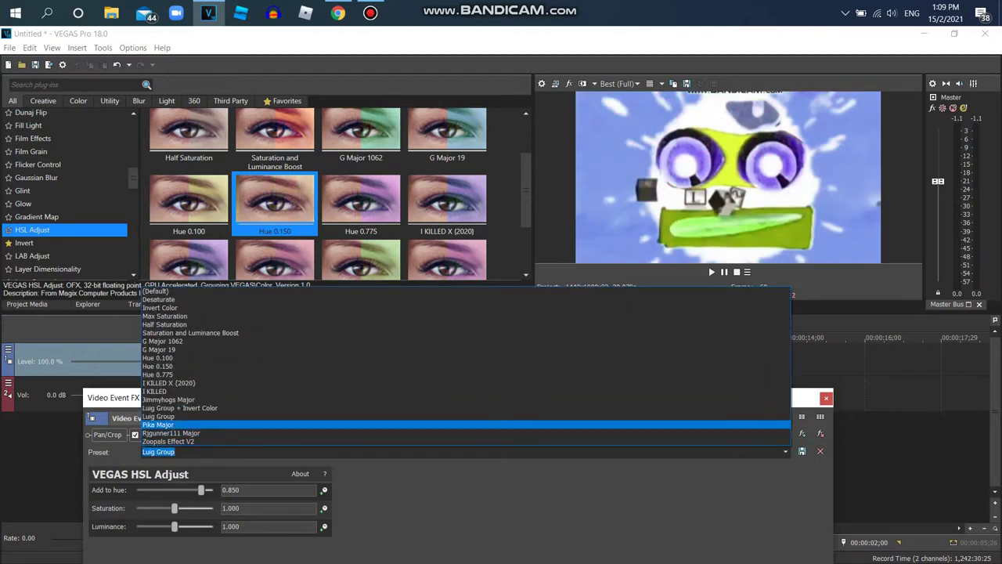
{"action": "left_click", "coordinate": [772, 425]}
{"action": "left_click", "coordinate": [785, 452]}
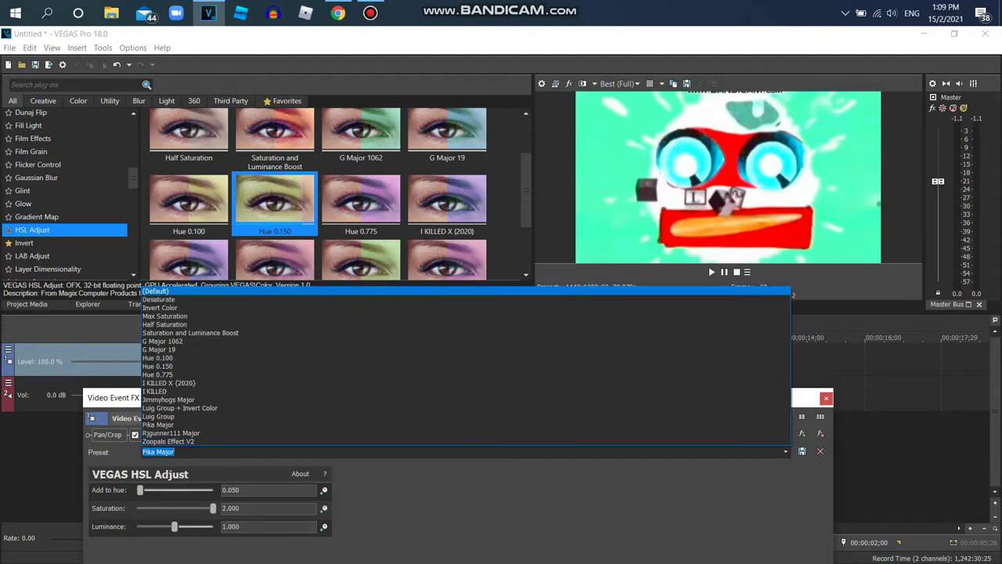
{"action": "key", "text": "Down"}
{"action": "key", "text": "Down"}
{"action": "key", "text": "Down"}
{"action": "key", "text": "Down"}
{"action": "key", "text": "Down"}
{"action": "key", "text": "Down"}
{"action": "key", "text": "Return"}
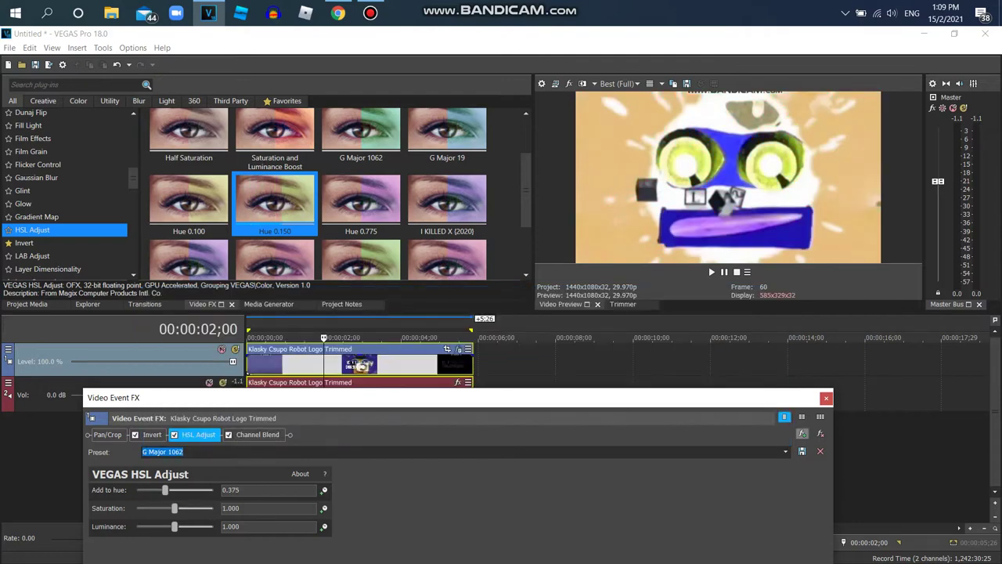
{"action": "left_click", "coordinate": [825, 398]}
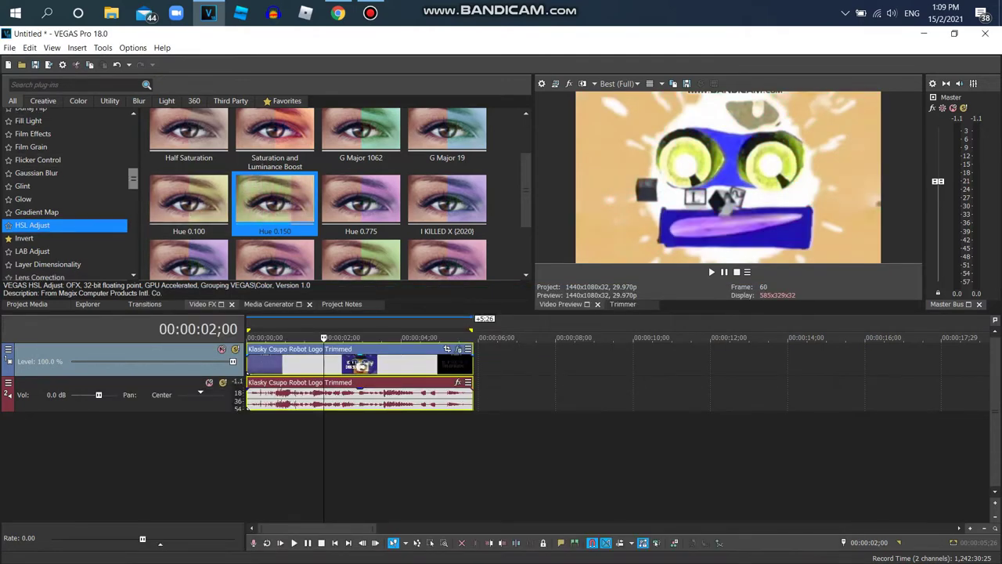
- Reopen the clip's video effects and set the HSL Adjust saturation to 2.000 and luminance to 0.750
{"action": "left_click", "coordinate": [460, 349]}
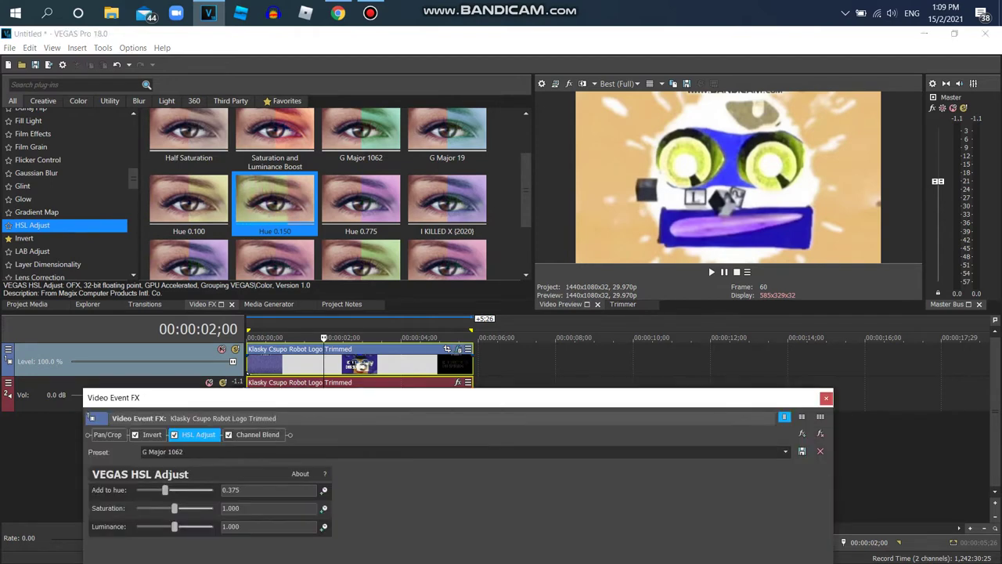
{"action": "left_click_drag", "start_coordinate": [175, 508], "coordinate": [162, 527]}
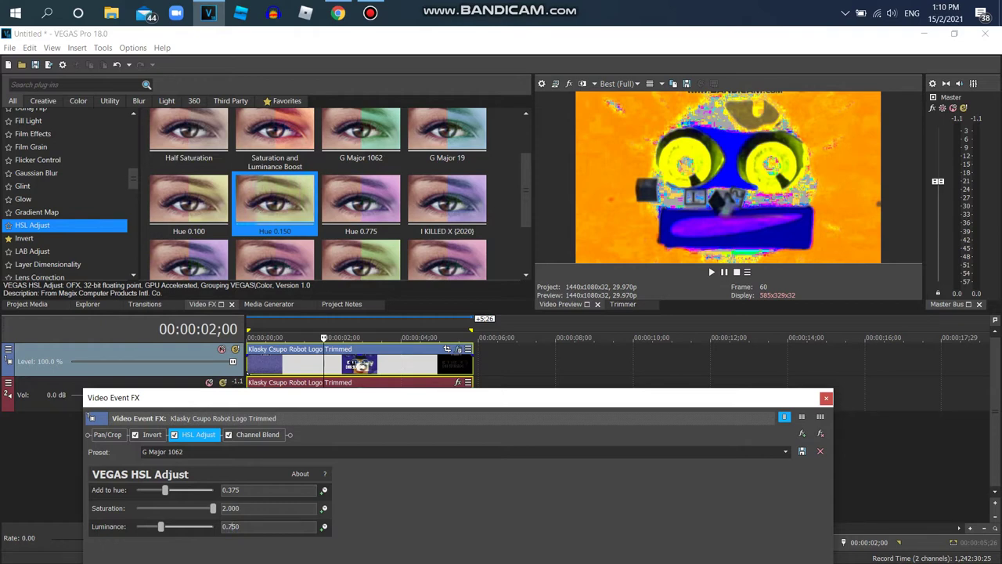
{"action": "left_click", "coordinate": [239, 508]}
- Bring up the presets of the NewBlue ME Wiggle effect
{"action": "scroll", "coordinate": [55, 206], "scroll_direction": "down", "scroll_amount": 5}
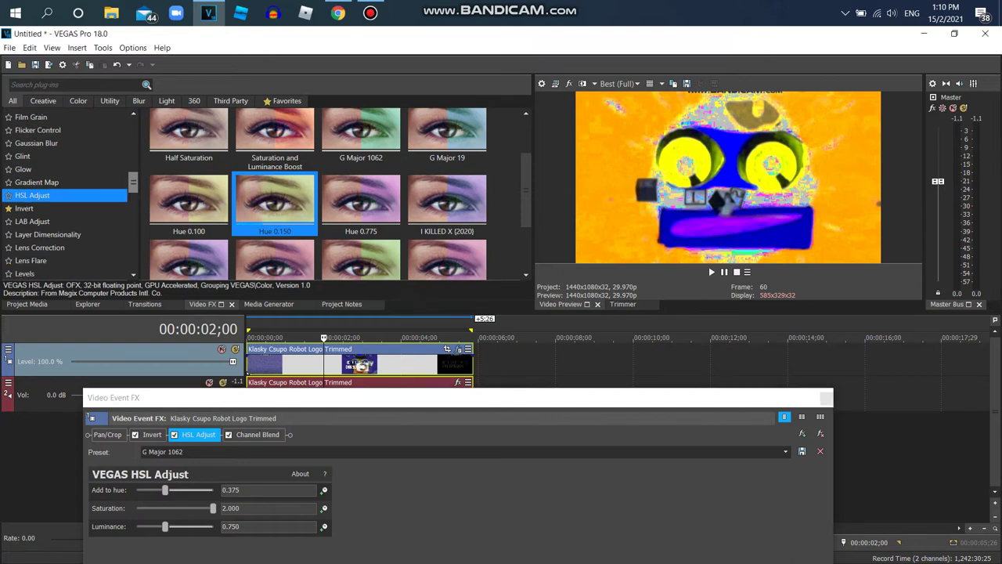
{"action": "left_click", "coordinate": [46, 245]}
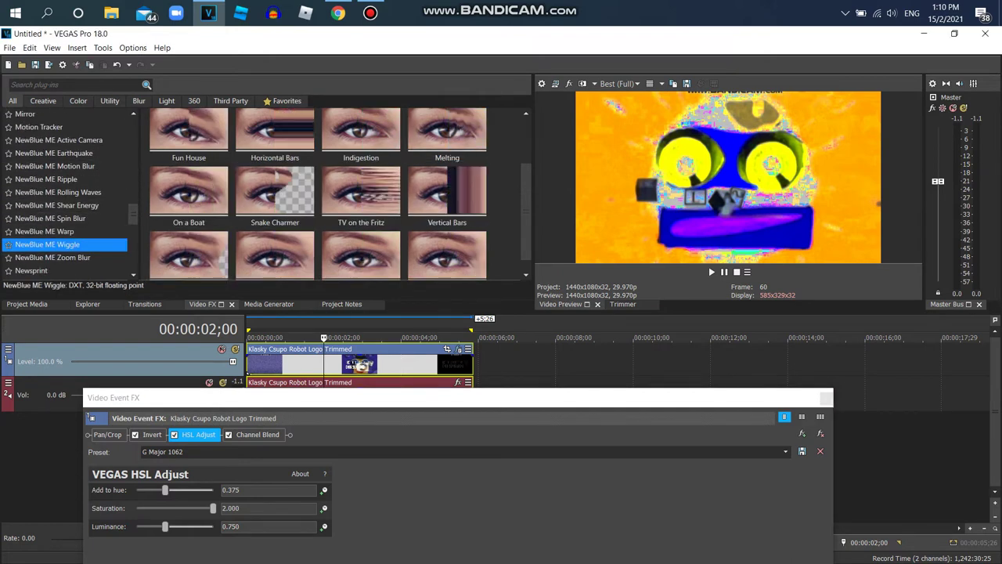
- Switch to Chrome, open YouTube in a new tab and search for "g major 46"
{"action": "left_click", "coordinate": [338, 13]}
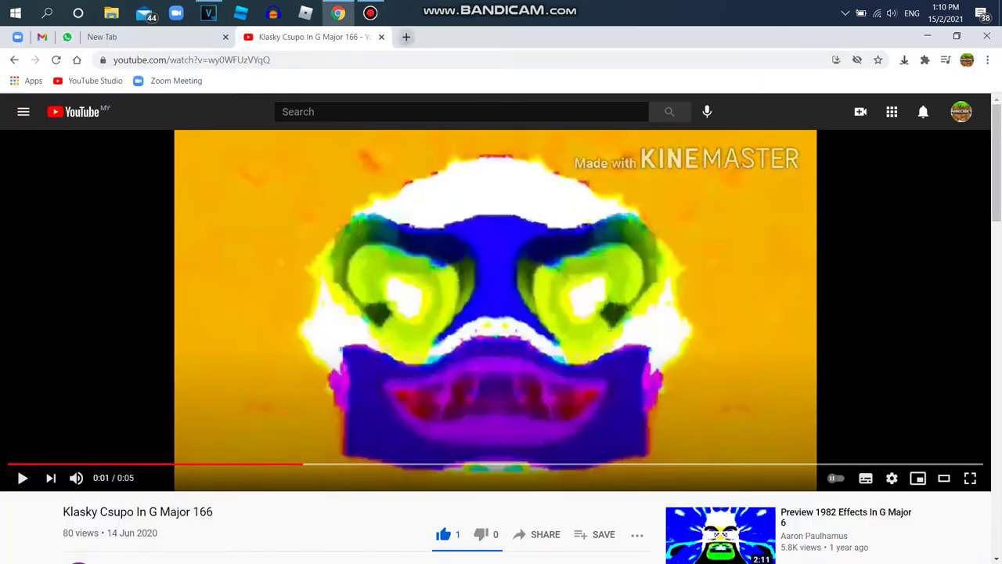
{"action": "key", "text": "ctrl+t"}
{"action": "left_click", "coordinate": [427, 362]}
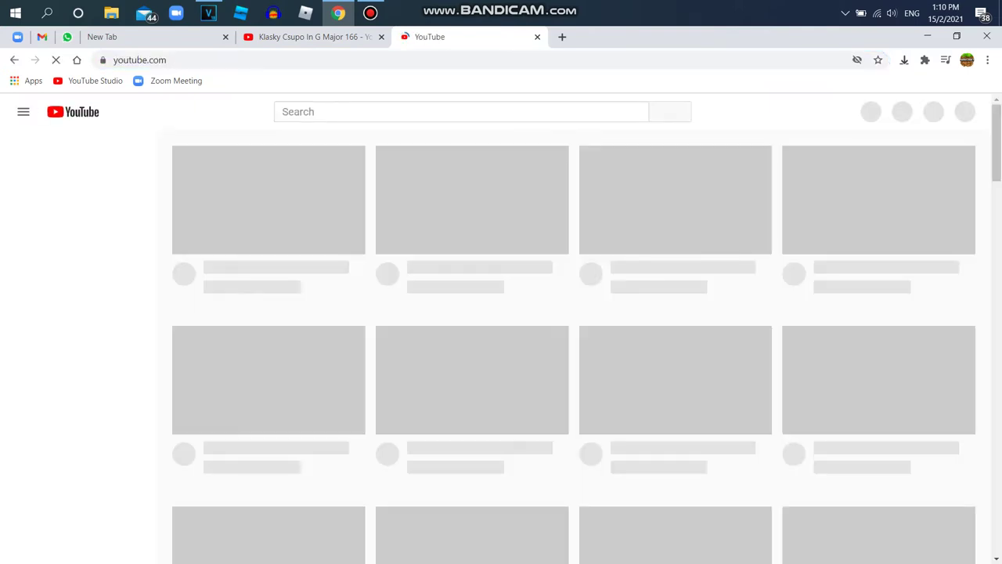
{"action": "type", "text": "g m"}
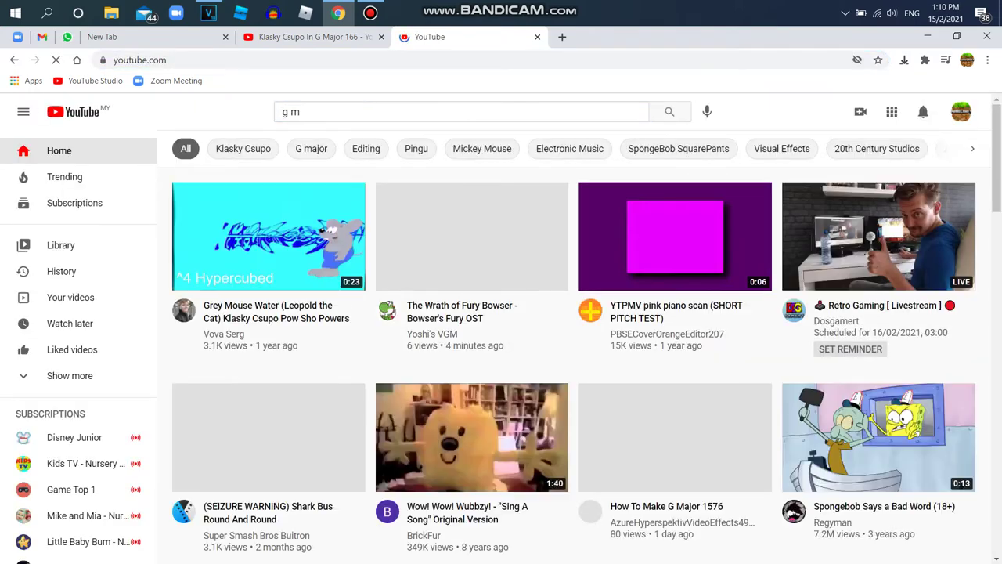
{"action": "type", "text": "ajor 46"}
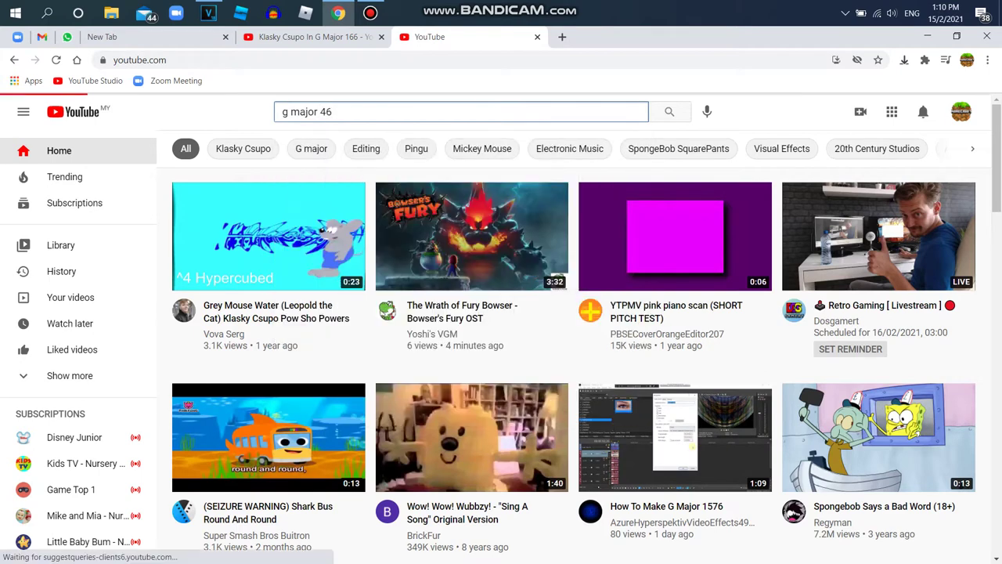
{"action": "key", "text": "Return"}
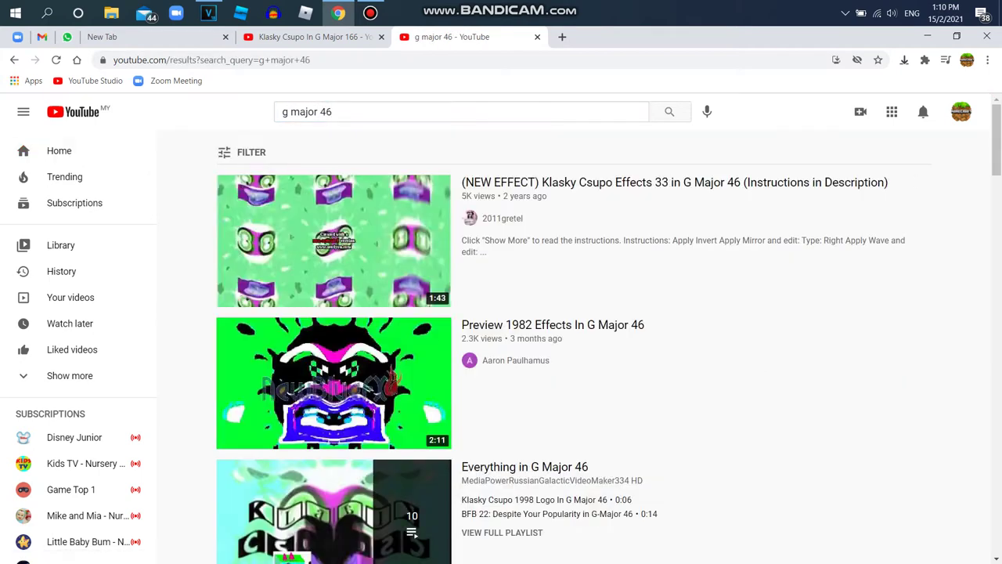
- Find and open the video "Klasky Csupo in G Major 46 (Instructions in Description)" in the search results
{"action": "scroll", "coordinate": [570, 346], "scroll_direction": "down", "scroll_amount": 5}
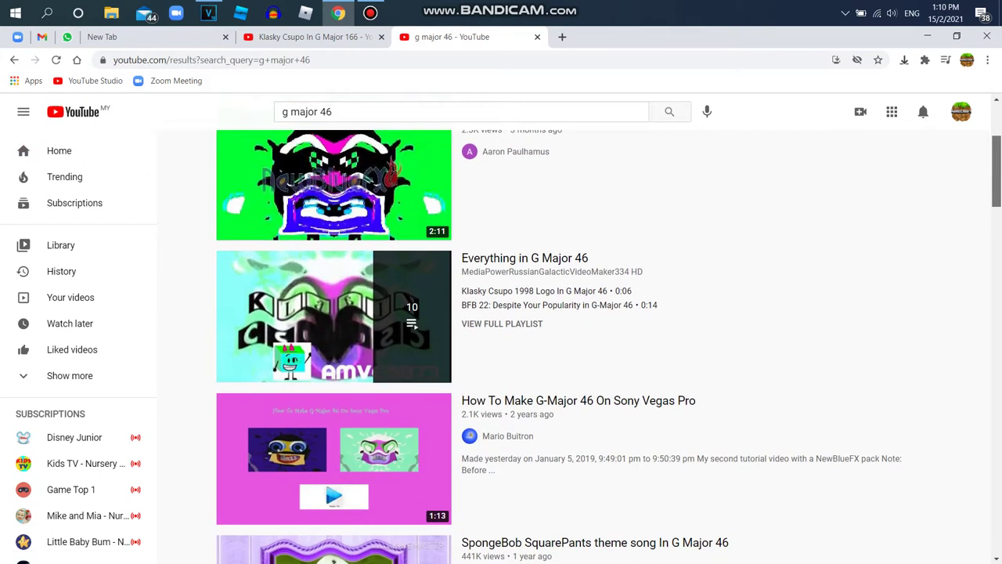
{"action": "scroll", "coordinate": [570, 346], "scroll_direction": "down", "scroll_amount": 15}
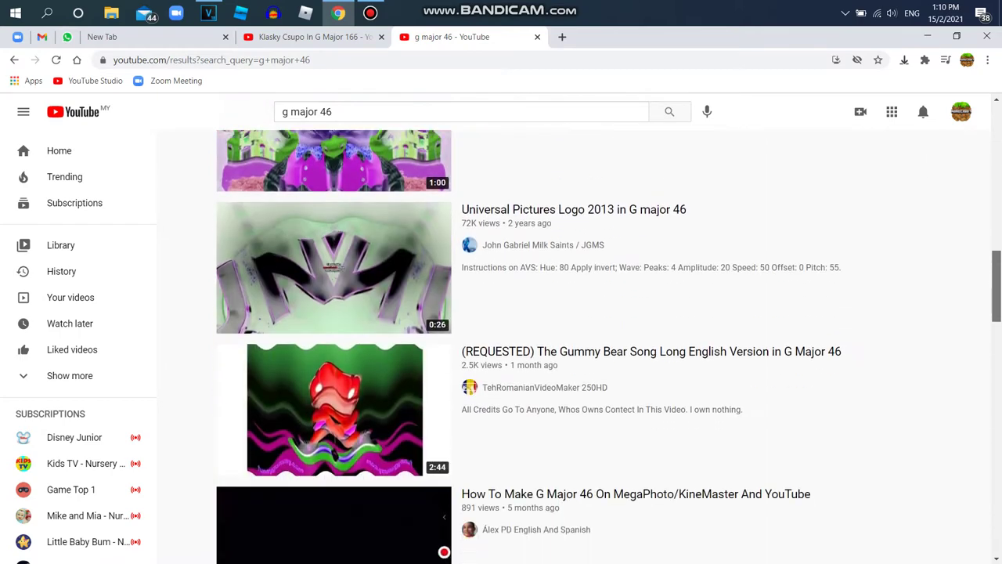
{"action": "left_click_drag", "start_coordinate": [997, 380], "coordinate": [997, 423]}
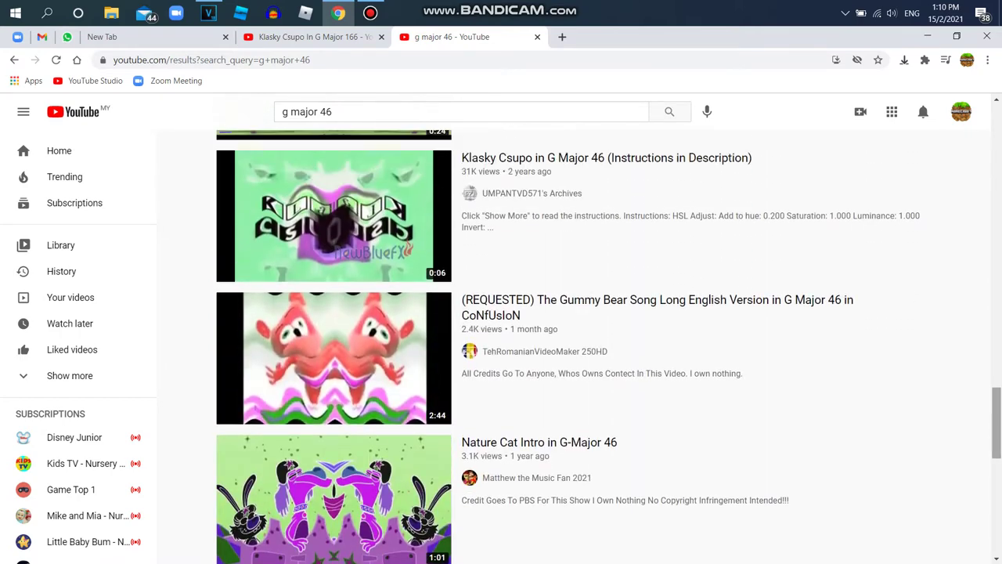
{"action": "left_click", "coordinate": [333, 214]}
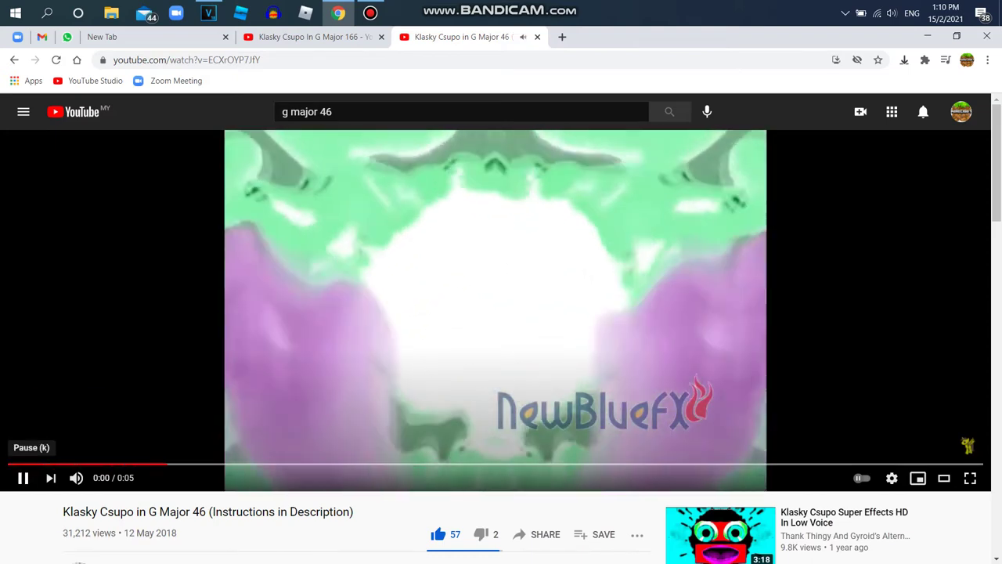
- Expand the video's description and read the NewBlue ME Wiggle settings in its effect instructions
{"action": "scroll", "coordinate": [61, 464], "scroll_direction": "down", "scroll_amount": 1}
{"action": "left_click_drag", "start_coordinate": [997, 172], "coordinate": [996, 280]}
{"action": "left_click", "coordinate": [130, 384]}
{"action": "scroll", "coordinate": [532, 346], "scroll_direction": "down", "scroll_amount": 1}
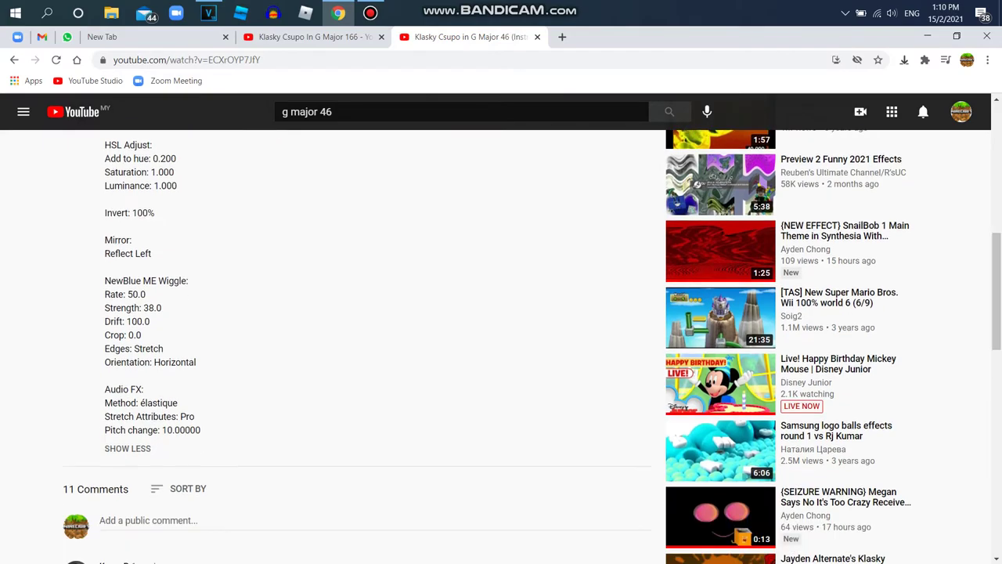
- Switch back to VEGAS Pro and apply the Melting preset of NewBlue ME Wiggle to the logo video clip
{"action": "left_click", "coordinate": [208, 12]}
{"action": "left_click_drag", "start_coordinate": [442, 133], "coordinate": [336, 437]}
{"action": "left_click_drag", "start_coordinate": [336, 398], "coordinate": [395, 183]}
{"action": "left_click_drag", "start_coordinate": [174, 185], "coordinate": [167, 185]}
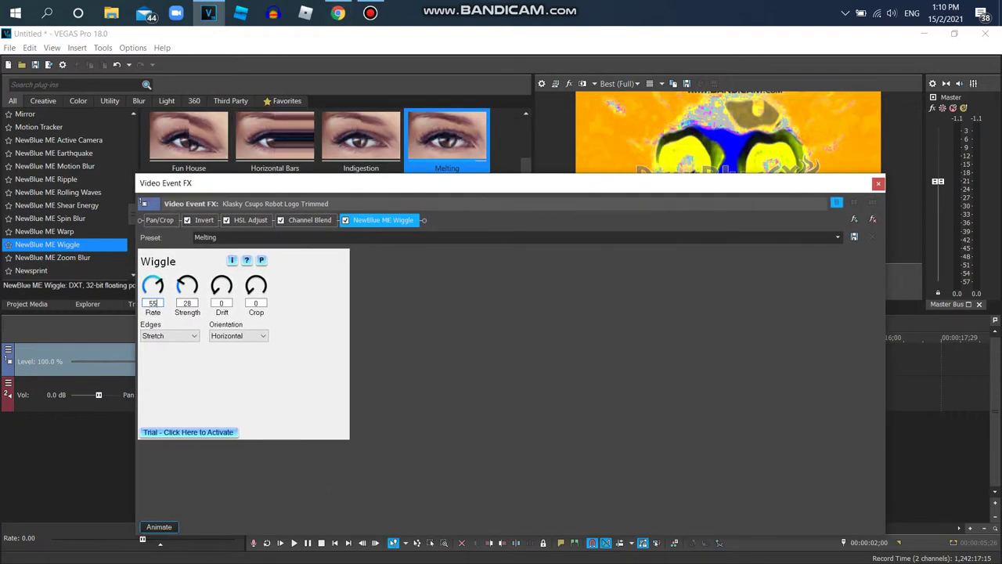
- Check the Wiggle values in the YouTube description and set the effect's Rate to 50
{"action": "left_click", "coordinate": [338, 12]}
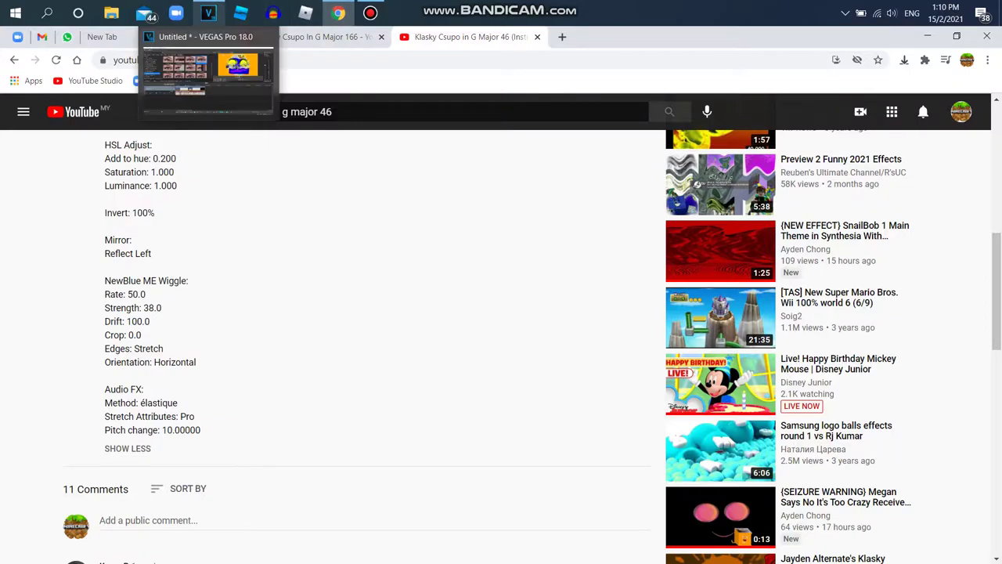
{"action": "left_click", "coordinate": [208, 12]}
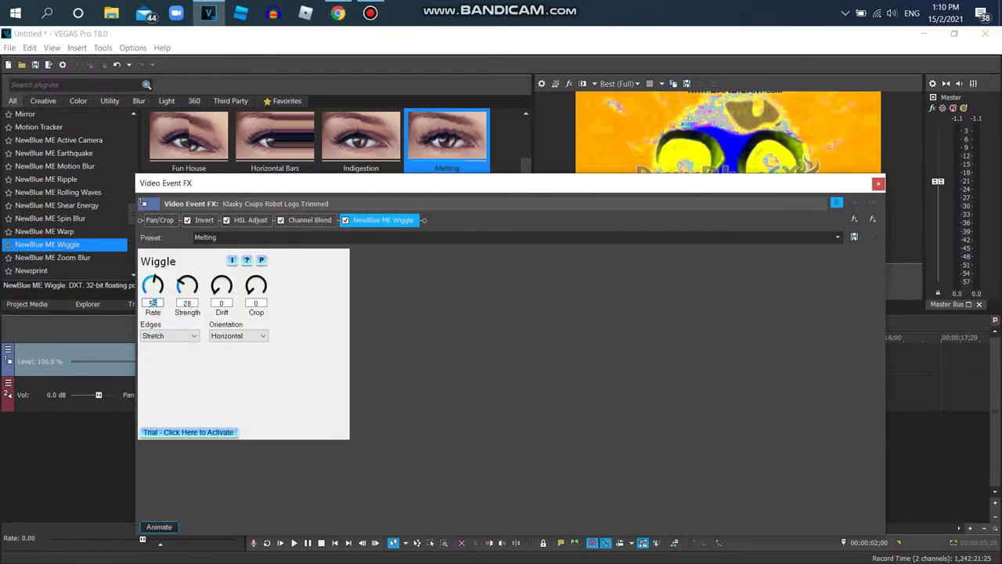
{"action": "key", "text": "alt+Tab"}
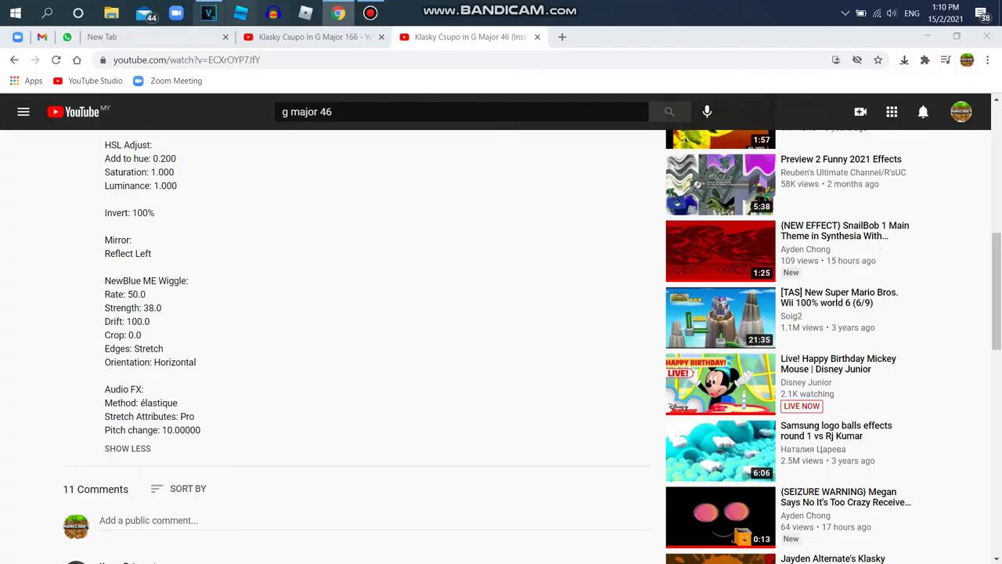
{"action": "key", "text": "alt+Tab"}
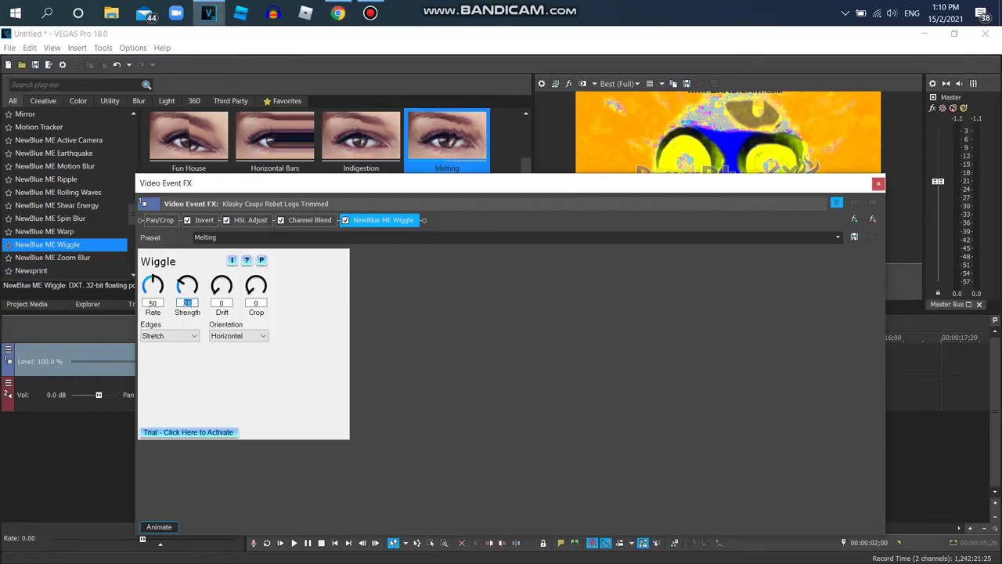
- Set the Wiggle effect's Strength to 38 and Drift to 100, following the YouTube description
{"action": "type", "text": "38"}
{"action": "key", "text": "Tab"}
{"action": "key", "text": "alt+Tab"}
{"action": "key", "text": "alt+Tab"}
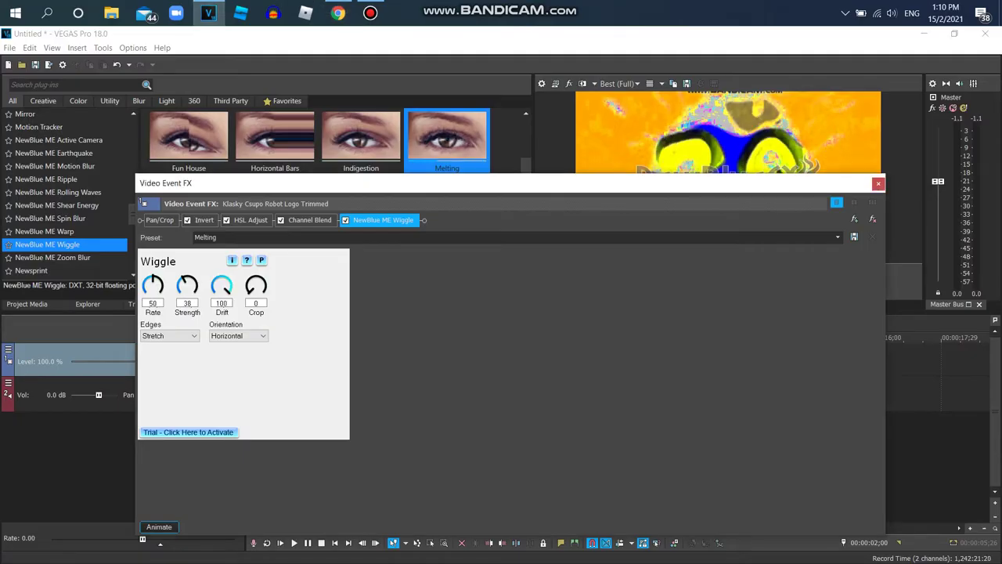
- Recheck the Wiggle values in the YouTube description and save the effect's settings as a preset named G Major 46
{"action": "key", "text": "alt+Tab"}
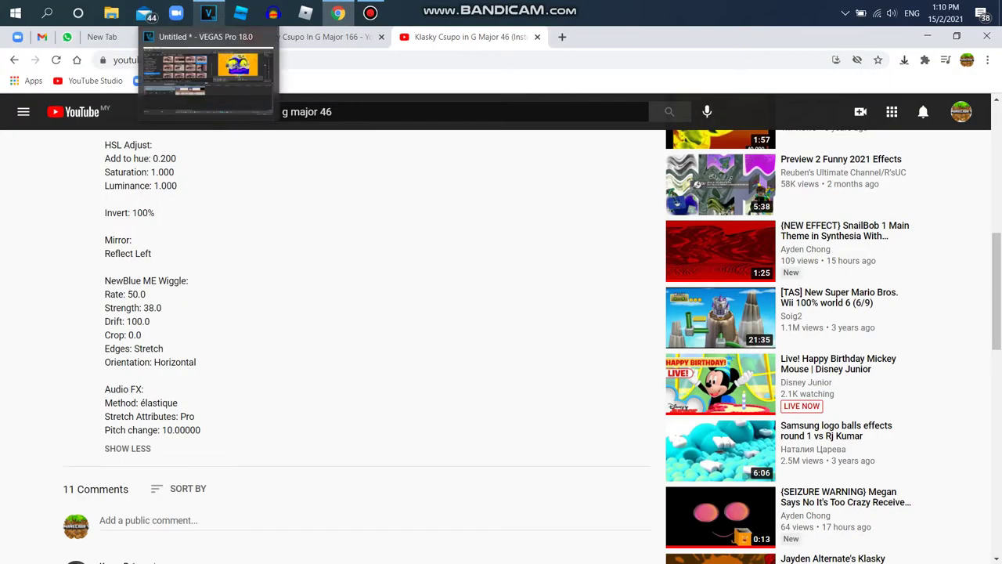
{"action": "left_click", "coordinate": [208, 13]}
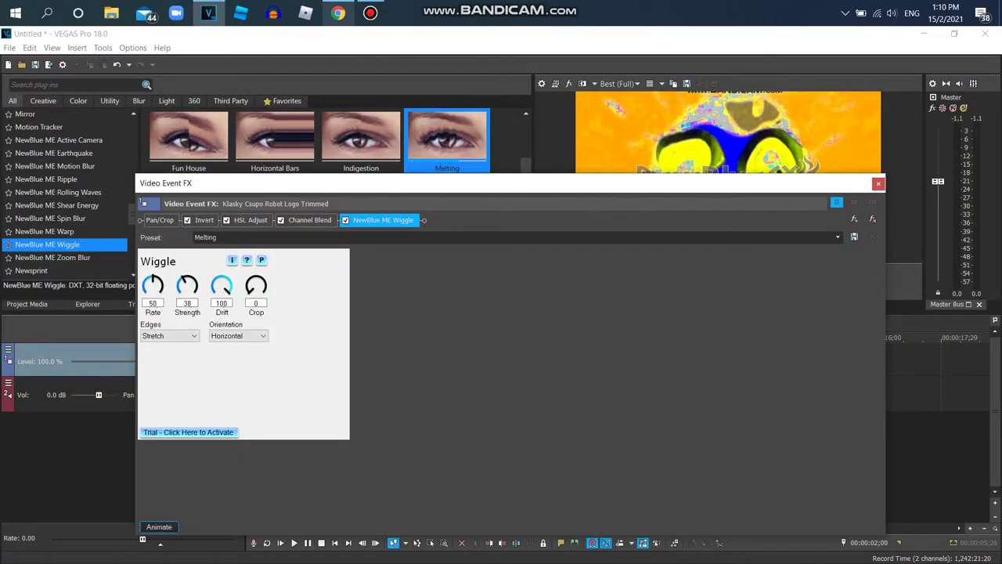
{"action": "left_click", "coordinate": [206, 237]}
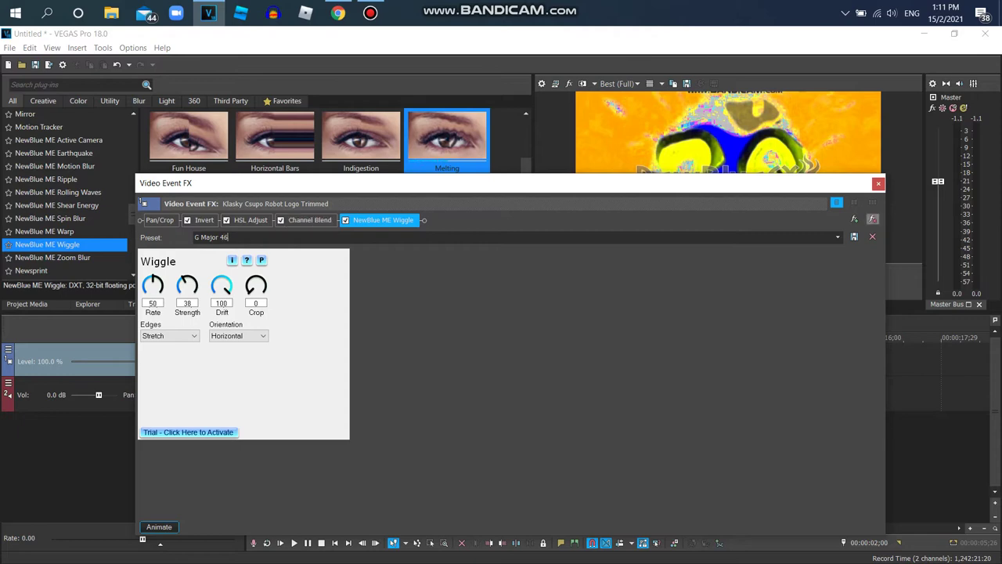
{"action": "key", "text": "space"}
{"action": "left_click", "coordinate": [724, 272]}
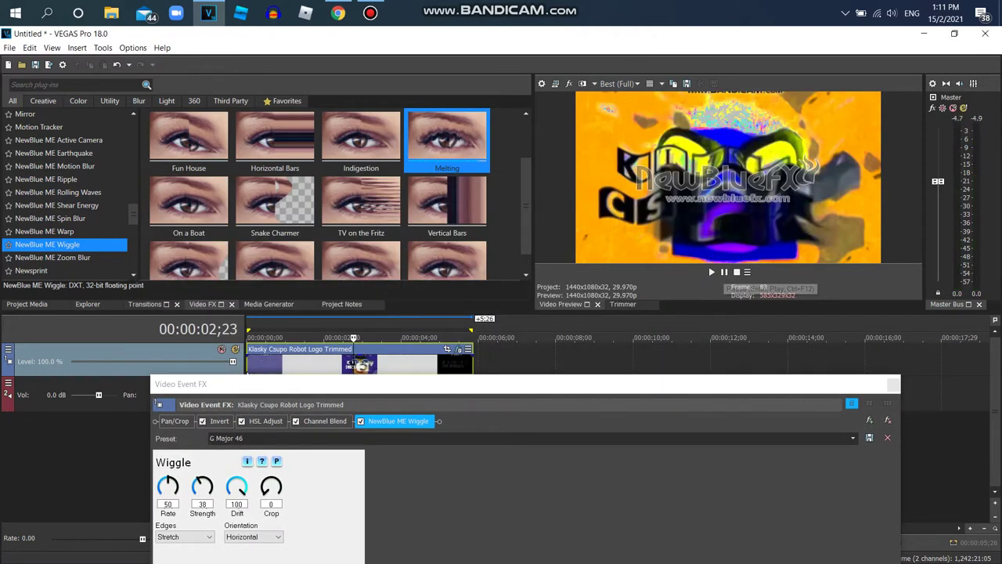
- Find the Mirror effect in the list of video effects
{"action": "key", "text": "Up"}
{"action": "key", "text": "Up"}
{"action": "key", "text": "Up"}
{"action": "key", "text": "Up"}
{"action": "key", "text": "Up"}
{"action": "key", "text": "Up"}
{"action": "key", "text": "Up"}
{"action": "key", "text": "Up"}
{"action": "key", "text": "Up"}
{"action": "key", "text": "Up"}
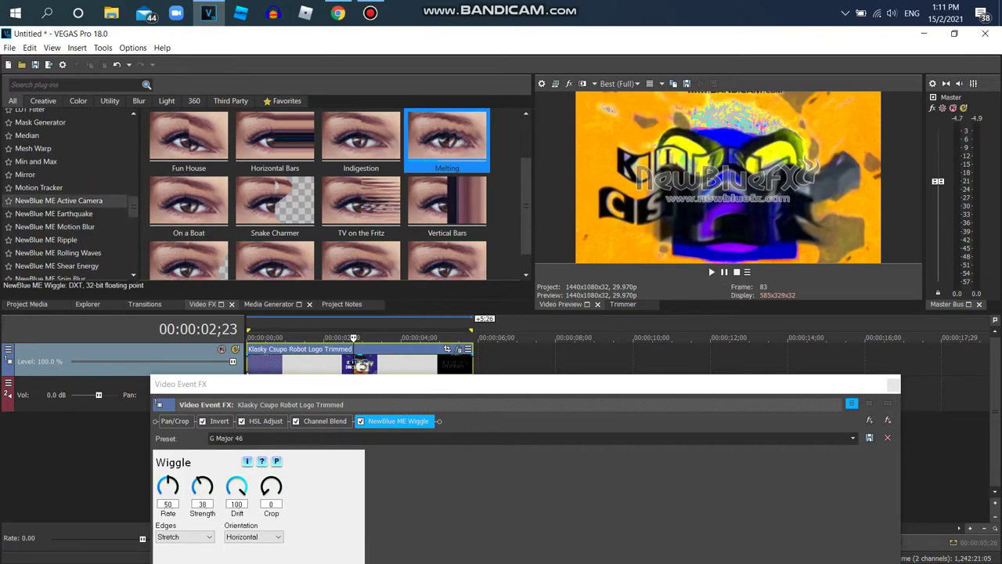
- Switch to the browser, close the G Major 46 video and briefly play the Klasky Csupo In G Major 166 video for reference
{"action": "key", "text": "alt+Tab"}
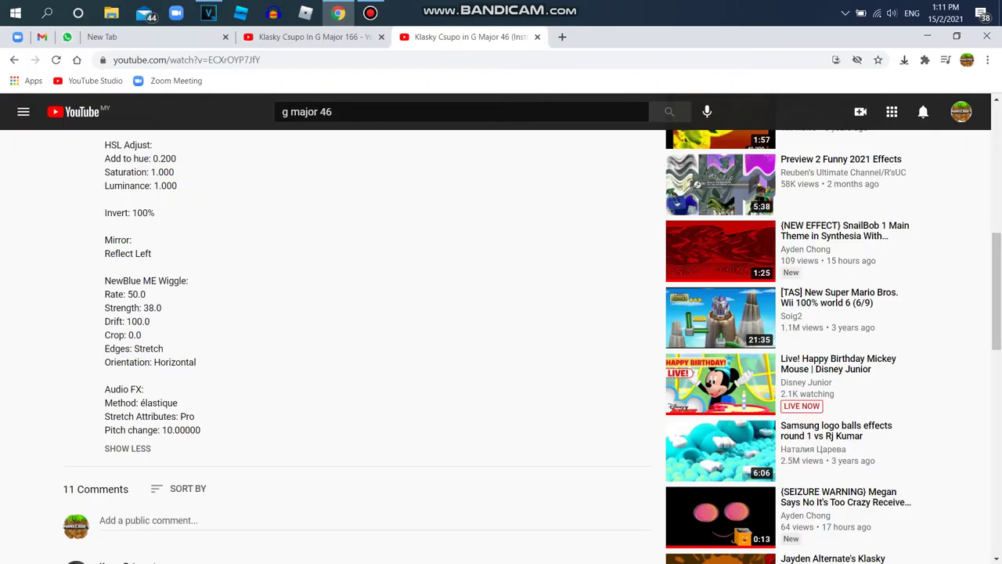
{"action": "scroll", "coordinate": [502, 329], "scroll_direction": "up", "scroll_amount": 8}
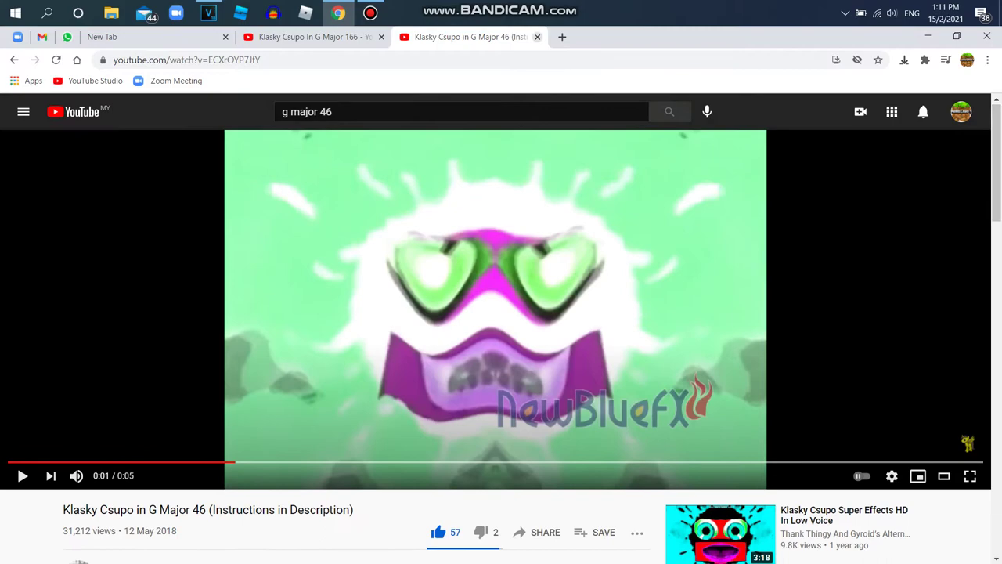
{"action": "key", "text": "ctrl+w"}
{"action": "key", "text": "space"}
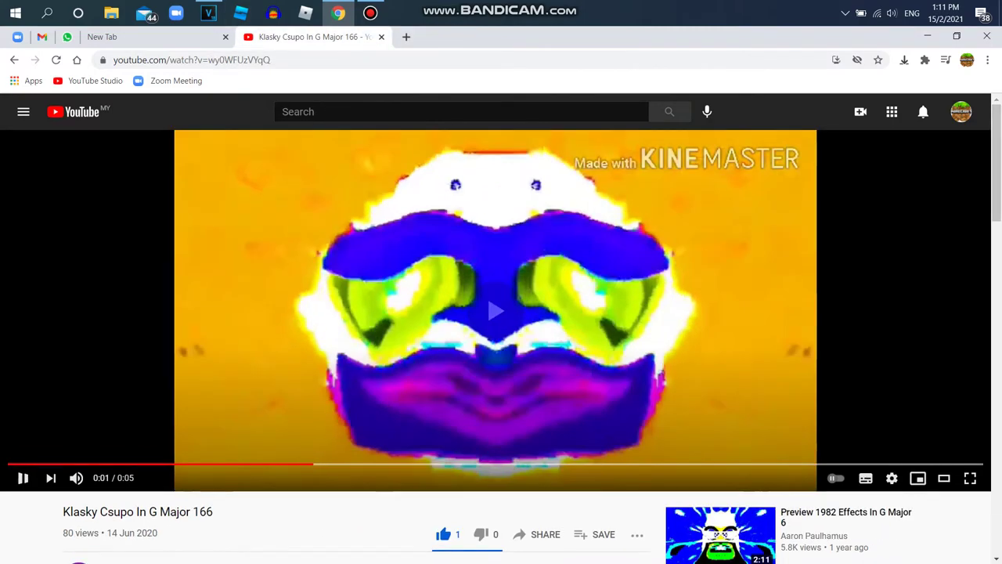
{"action": "key", "text": "space"}
- In VEGAS Pro, apply Mirror's Reflect Right preset to the logo video clip and save the effect chain as package G Major 166
{"action": "left_click", "coordinate": [208, 13]}
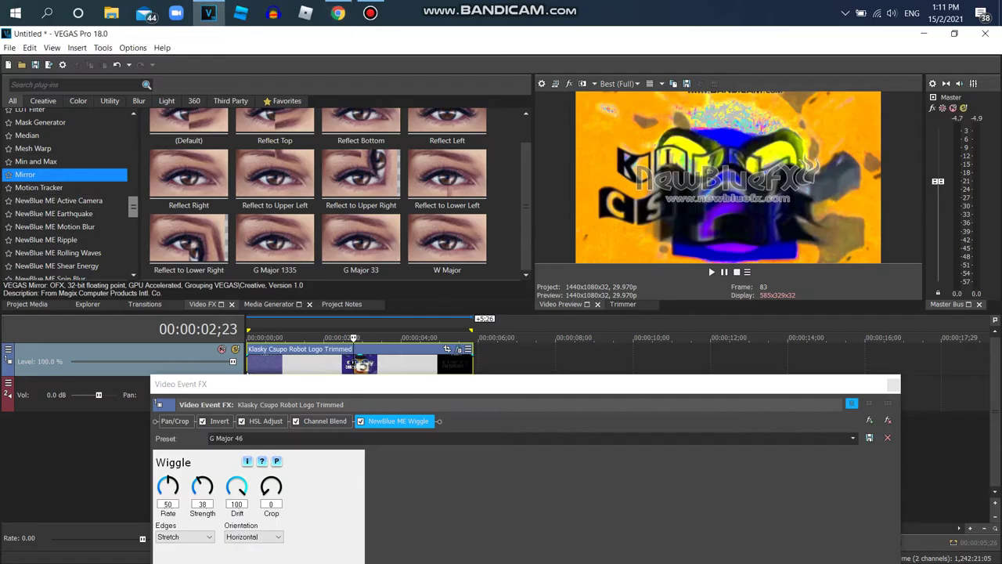
{"action": "double_click", "coordinate": [189, 178]}
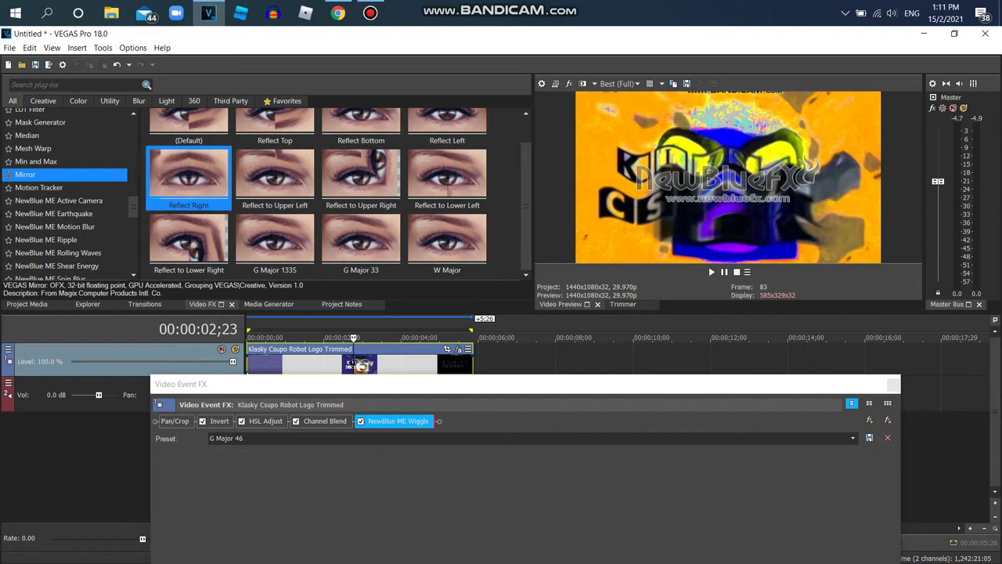
{"action": "left_click", "coordinate": [869, 420]}
{"action": "left_click", "coordinate": [806, 246]}
{"action": "type", "text": "G Major 166"}
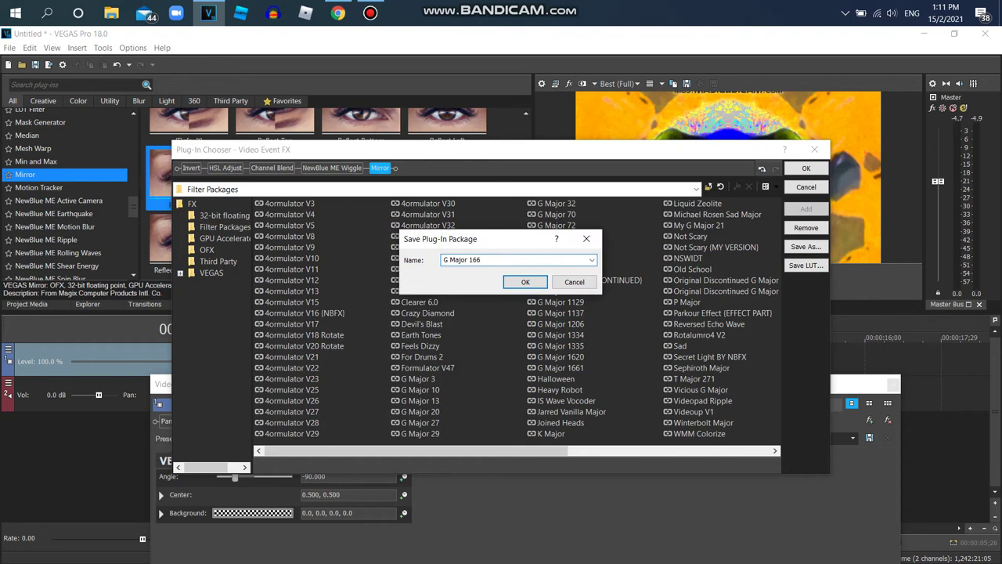
{"action": "left_click_drag", "start_coordinate": [485, 239], "coordinate": [370, 304]}
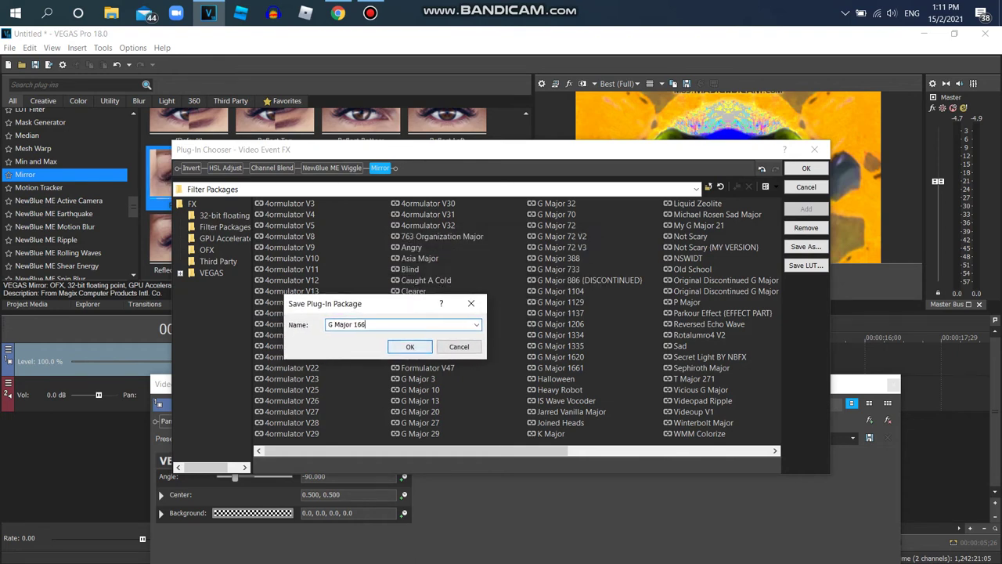
{"action": "key", "text": "Return"}
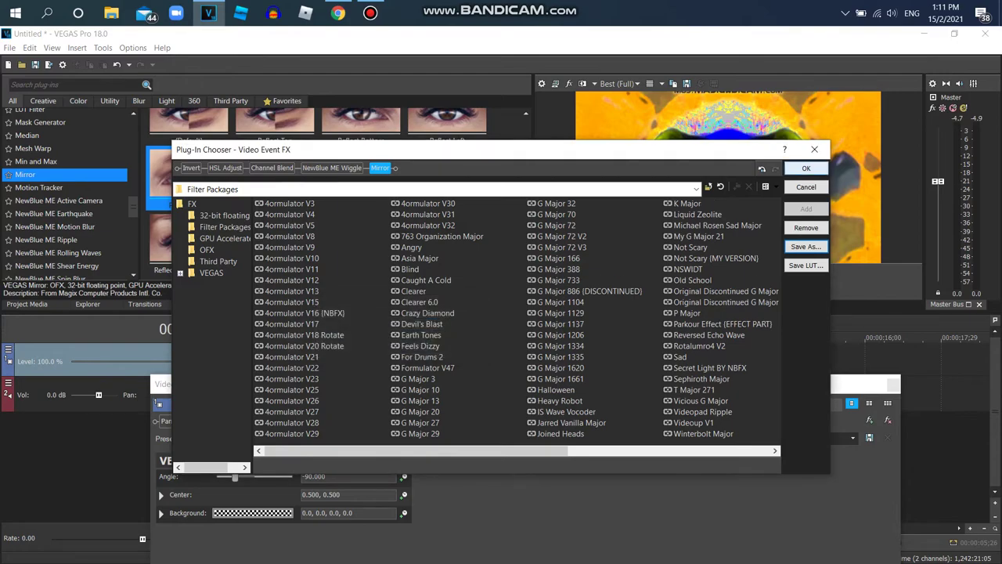
{"action": "left_click", "coordinate": [807, 167]}
{"action": "key", "text": "alt+Tab"}
{"action": "key", "text": "alt+Tab"}
{"action": "left_click", "coordinate": [893, 384]}
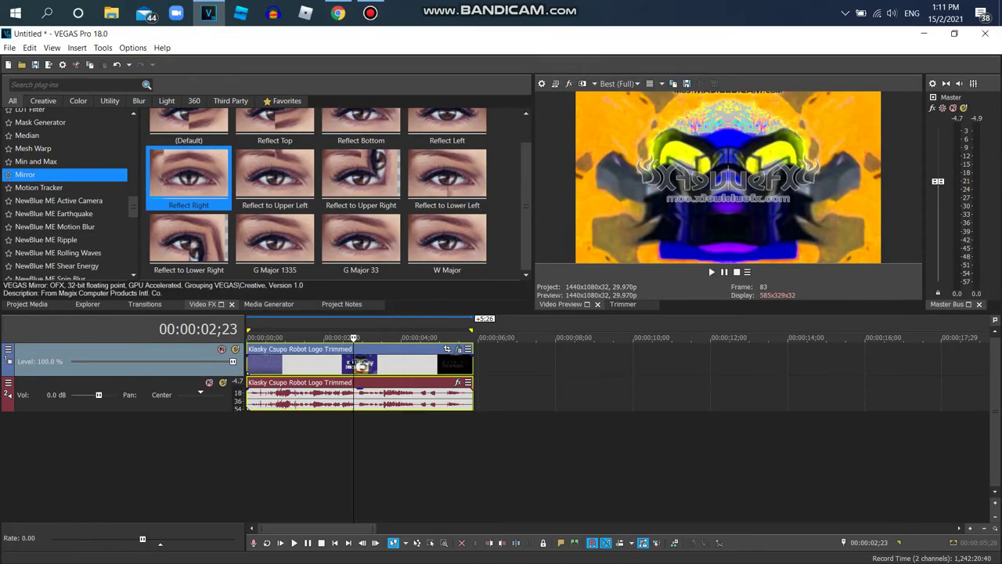
- Set the logo audio event's time stretch method to élastique with Pro attributes and a pitch change of 3
{"action": "left_click", "coordinate": [451, 364]}
{"action": "right_click", "coordinate": [451, 364]}
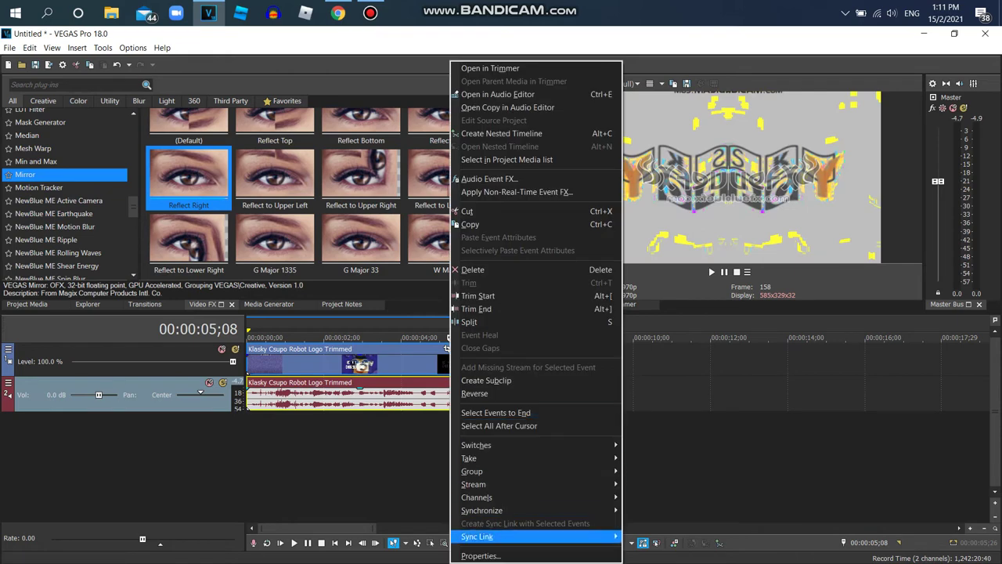
{"action": "left_click", "coordinate": [480, 555]}
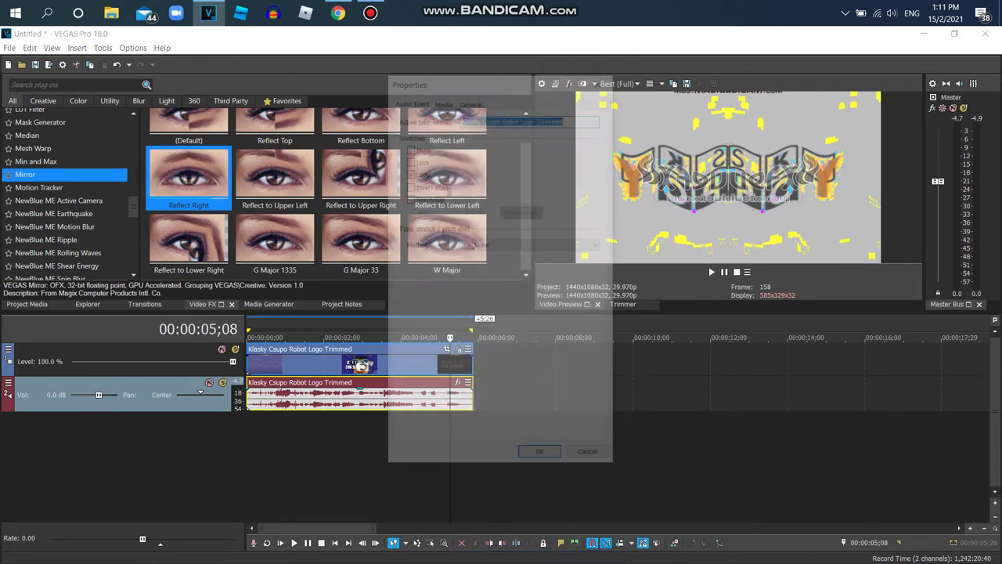
{"action": "left_click", "coordinate": [537, 244]}
{"action": "left_click", "coordinate": [487, 264]}
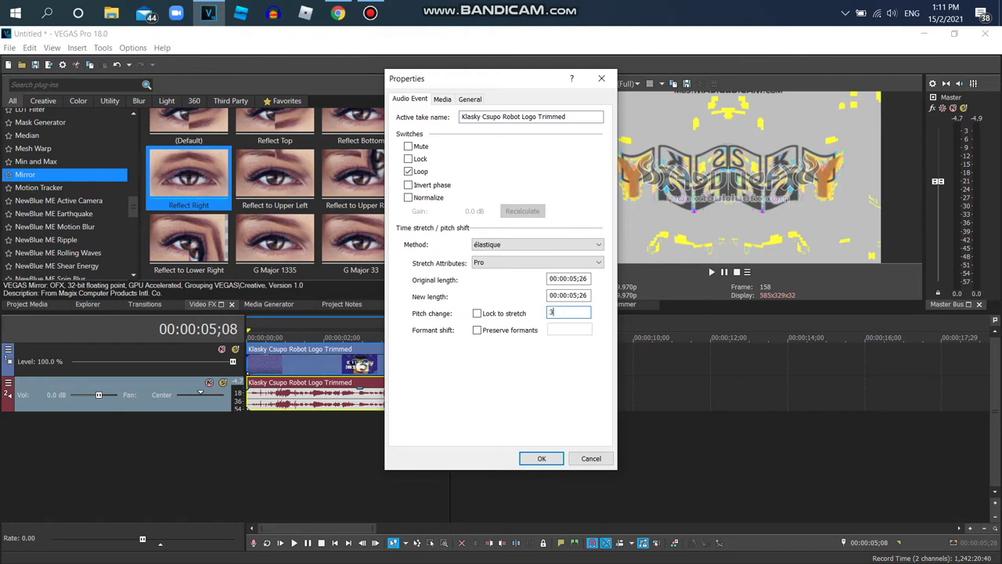
{"action": "left_click", "coordinate": [542, 459]}
- Duplicate the logo audio track and set the copied event's pitch change to -2
{"action": "right_click", "coordinate": [584, 394]}
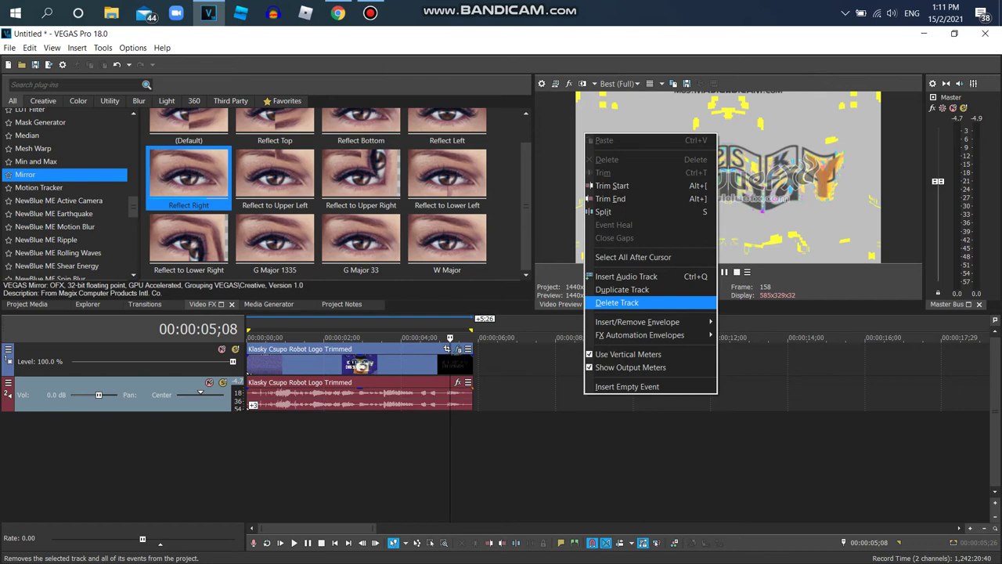
{"action": "left_click", "coordinate": [622, 289]}
{"action": "right_click", "coordinate": [384, 431]}
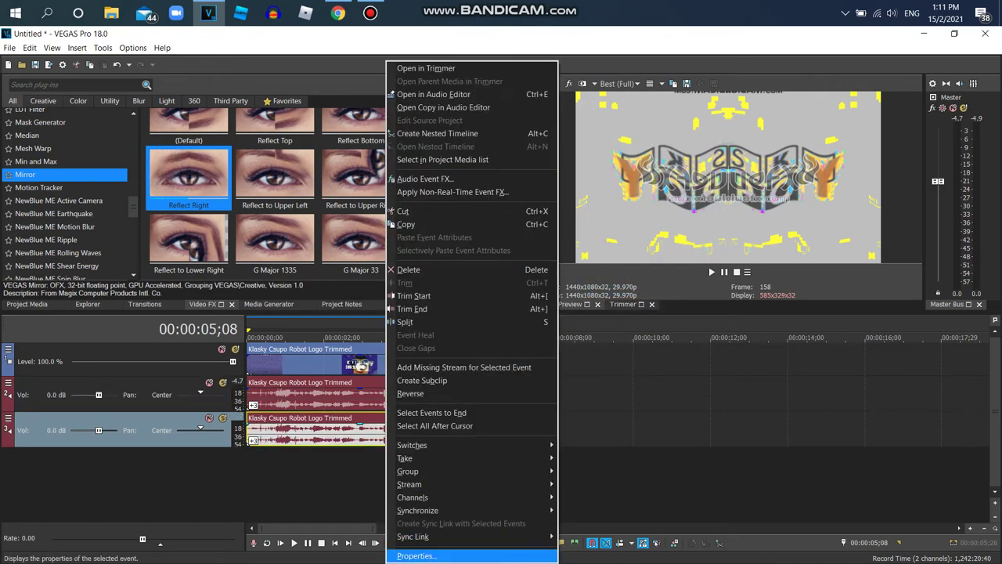
{"action": "left_click", "coordinate": [415, 555]}
{"action": "double_click", "coordinate": [564, 311]}
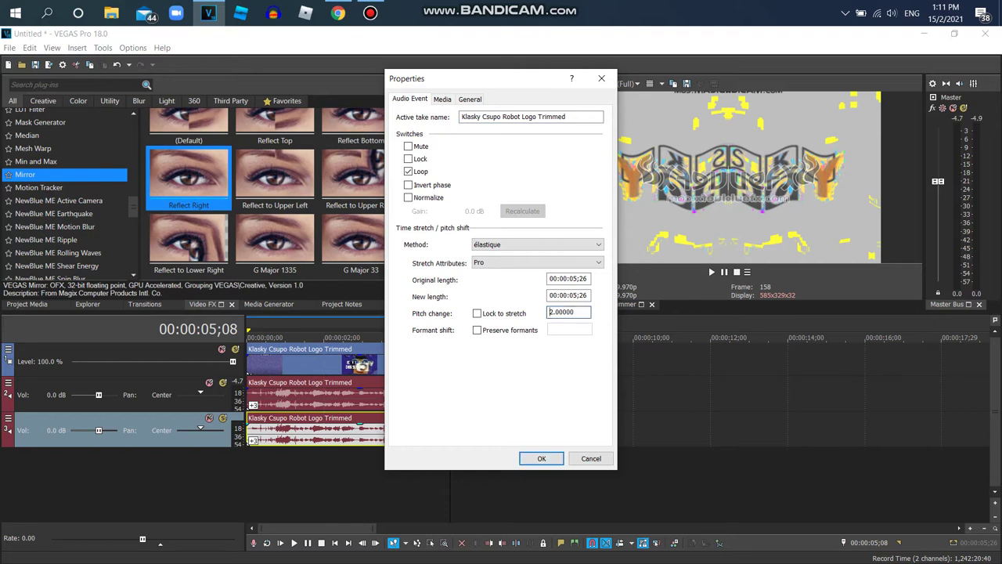
{"action": "key", "text": "Return"}
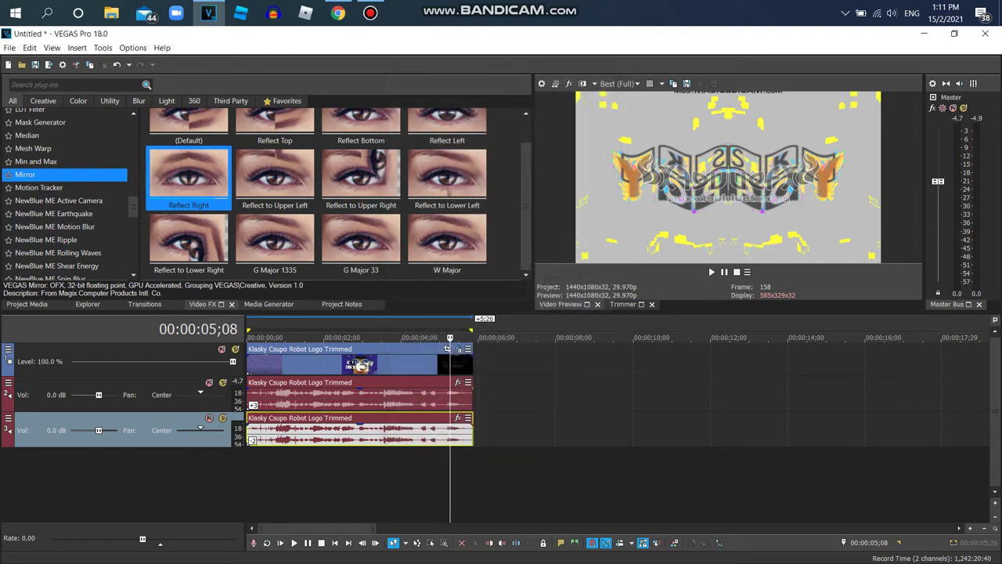
- Play back the start of the logo clip to check the two pitch-shifted audio tracks
{"action": "double_click", "coordinate": [392, 431]}
{"action": "key", "text": "space"}
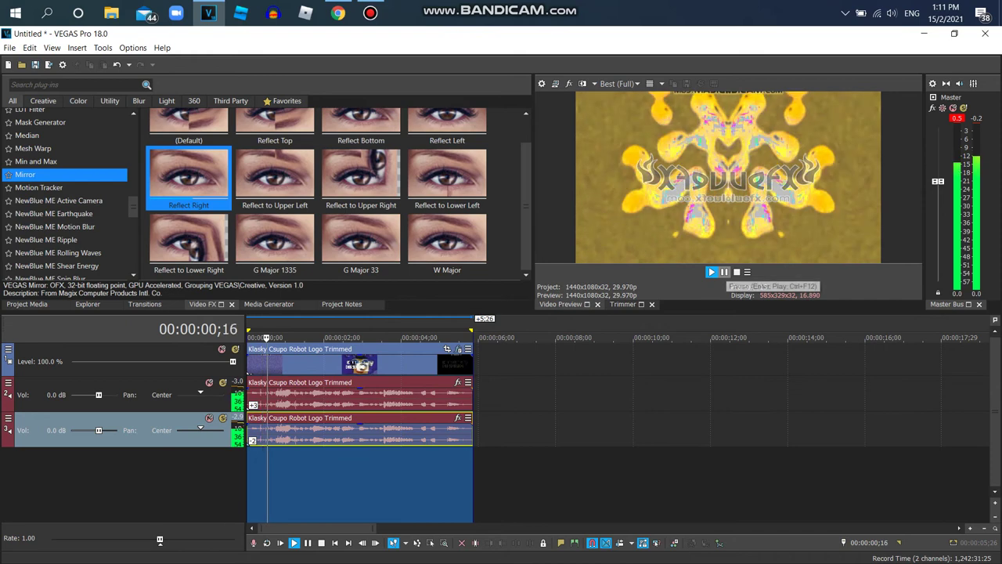
{"action": "left_click", "coordinate": [725, 272]}
- Insert a new audio track and pan both logo audio tracks 100% left
{"action": "right_click", "coordinate": [581, 425]}
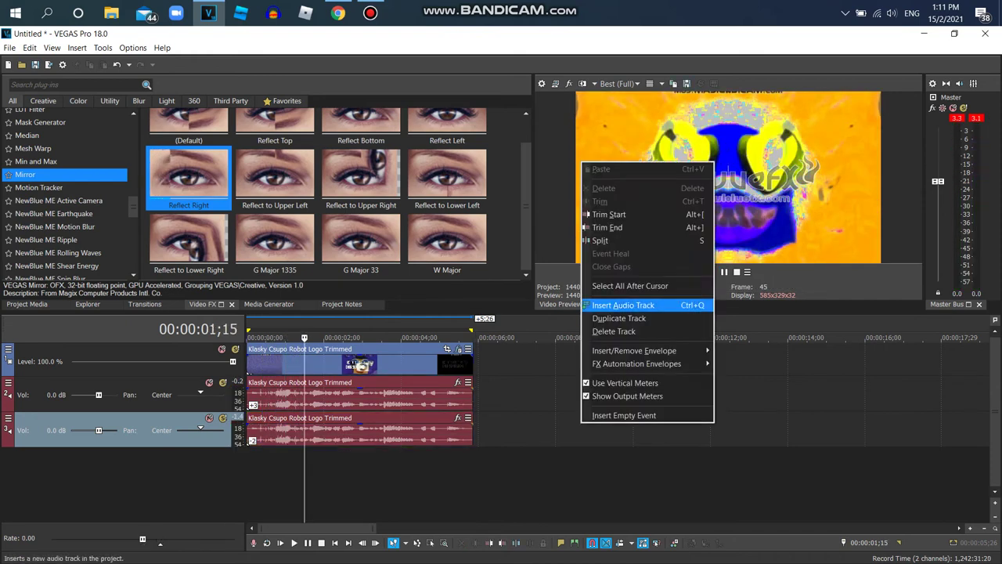
{"action": "left_click", "coordinate": [628, 304]}
{"action": "left_click_drag", "start_coordinate": [156, 475], "coordinate": [156, 420]}
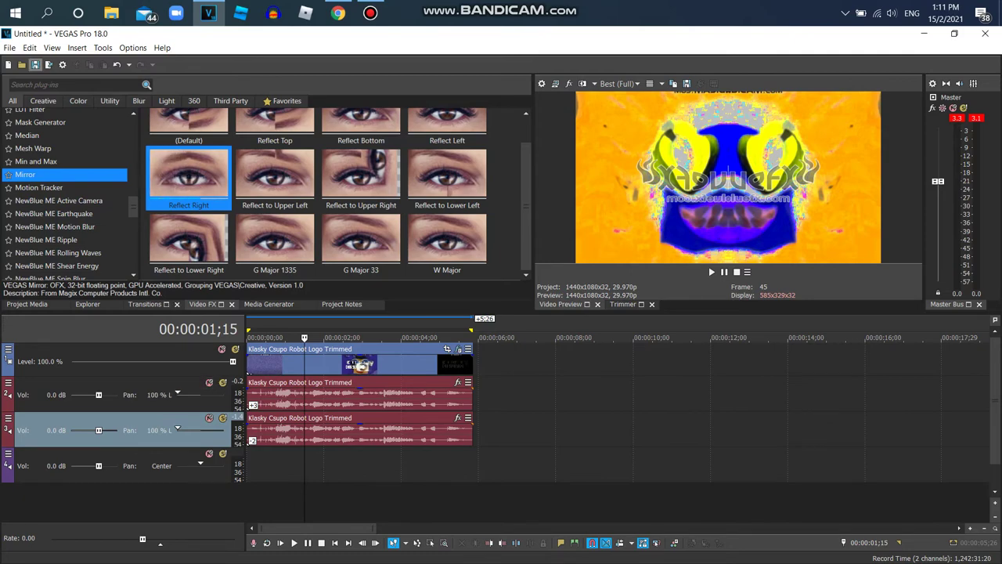
- Import Tone Audio For Bohemian Rhapsody Major and place it at the start of the empty audio track
{"action": "left_click", "coordinate": [22, 65]}
{"action": "left_click", "coordinate": [974, 65]}
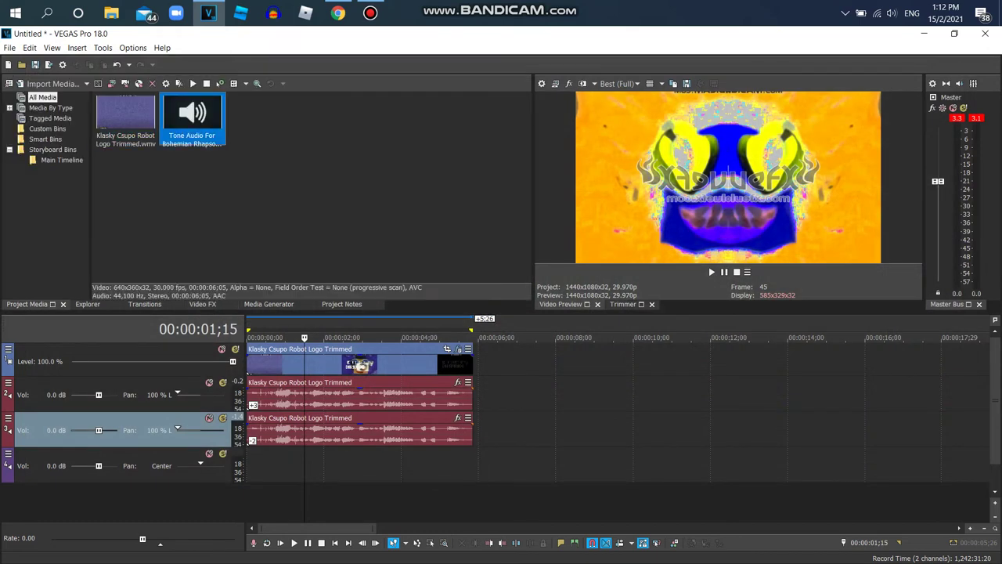
{"action": "left_click_drag", "start_coordinate": [193, 117], "coordinate": [258, 465]}
- Delete the extra track that came with the tone media and trim the tone audio to the logo clip's end
{"action": "right_click", "coordinate": [520, 461]}
{"action": "left_click", "coordinate": [556, 353]}
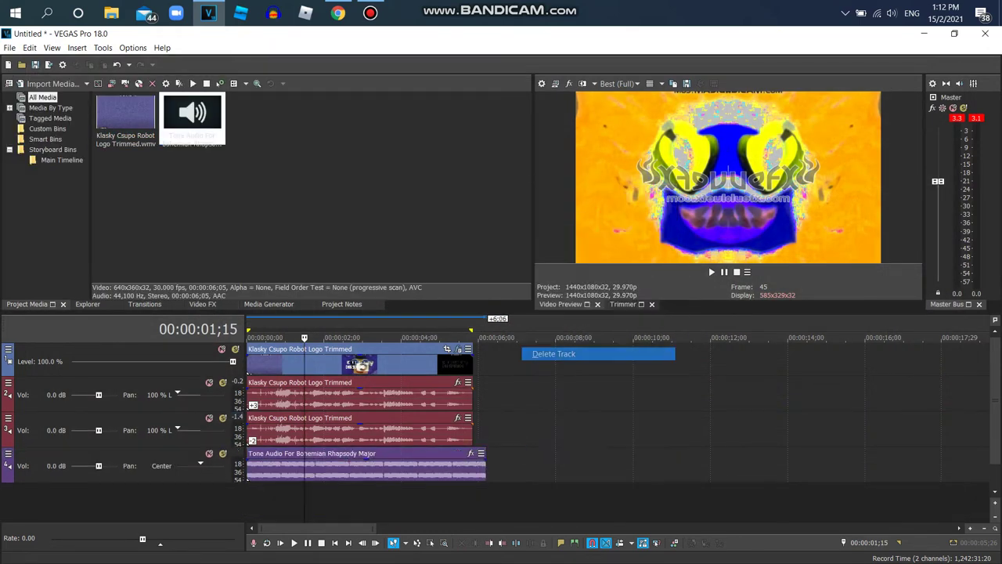
{"action": "left_click_drag", "start_coordinate": [486, 468], "coordinate": [472, 469]}
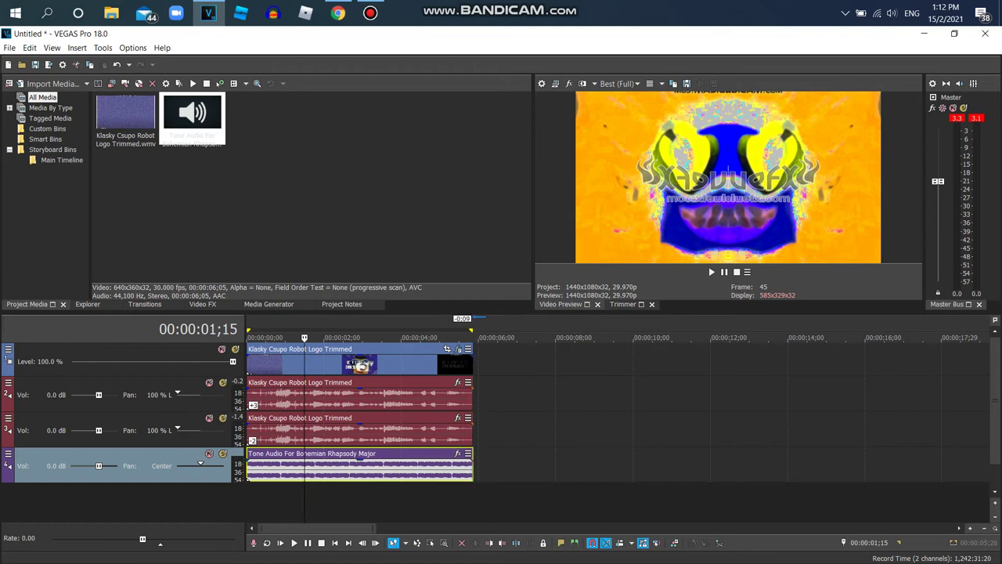
- Pan the tone audio track 100% right and set its event to élastique, Pro, with a pitch change of -6
{"action": "right_click", "coordinate": [331, 465]}
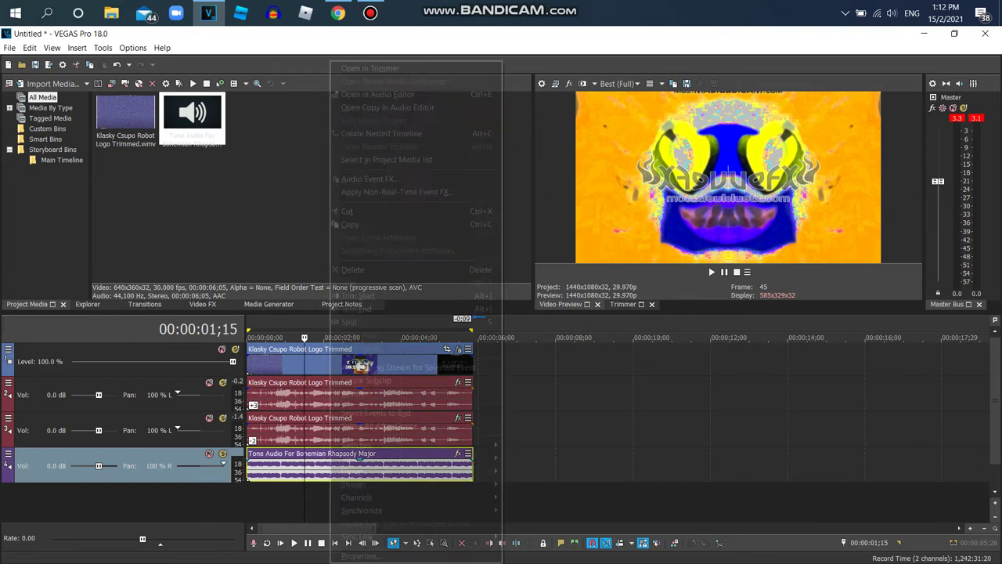
{"action": "left_click", "coordinate": [368, 555]}
{"action": "left_click", "coordinate": [537, 245]}
{"action": "left_click", "coordinate": [517, 264]}
{"action": "left_click", "coordinate": [537, 263]}
{"action": "left_click", "coordinate": [517, 272]}
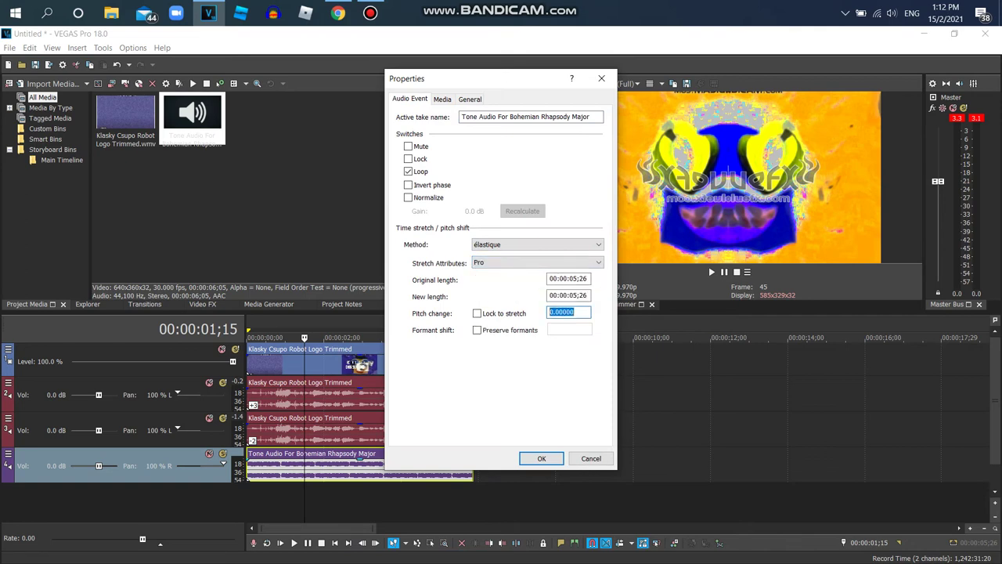
{"action": "left_click", "coordinate": [541, 458]}
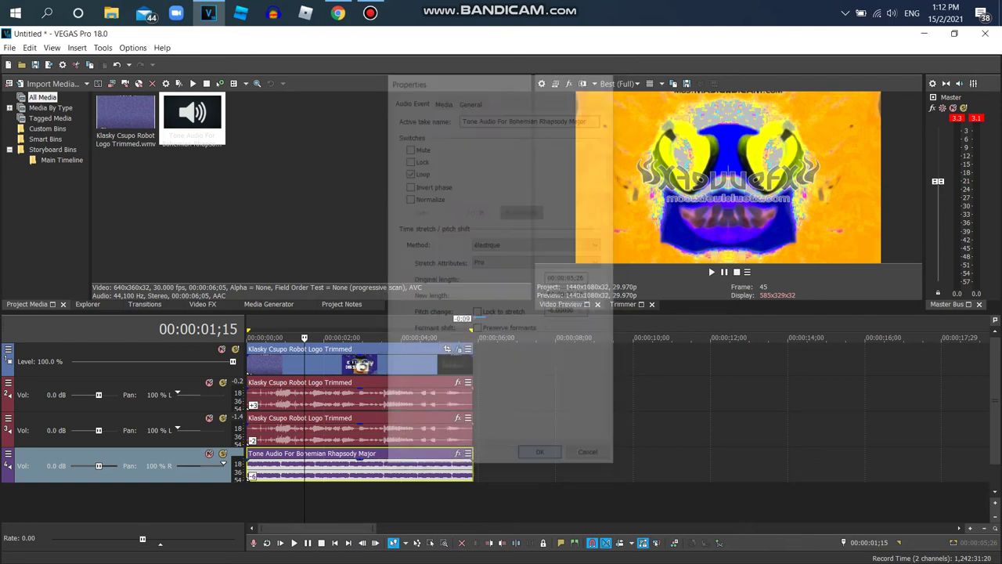
- Add the mda Talkbox plug-in to the Master bus and play back the project
{"action": "left_click", "coordinate": [933, 108]}
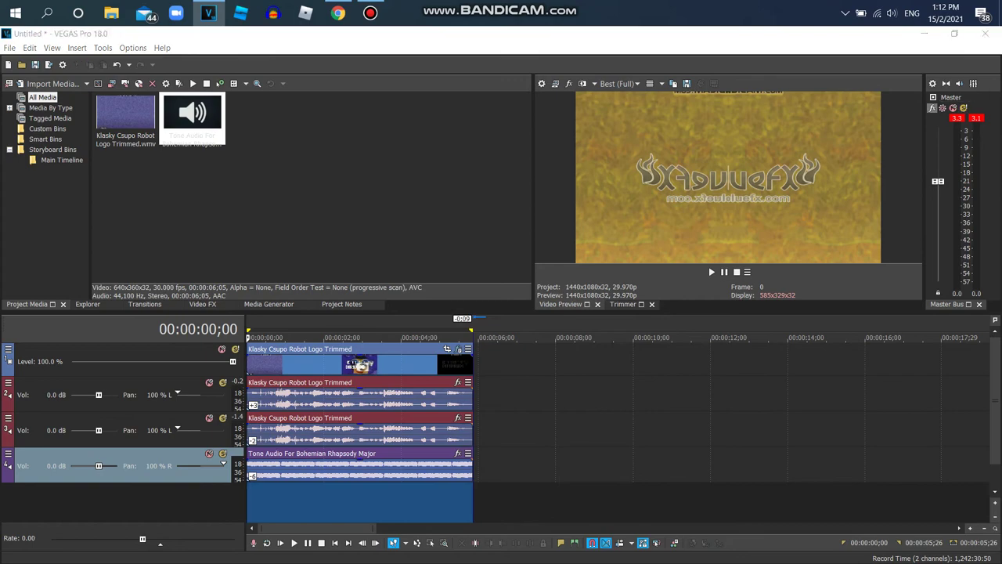
{"action": "double_click", "coordinate": [423, 357]}
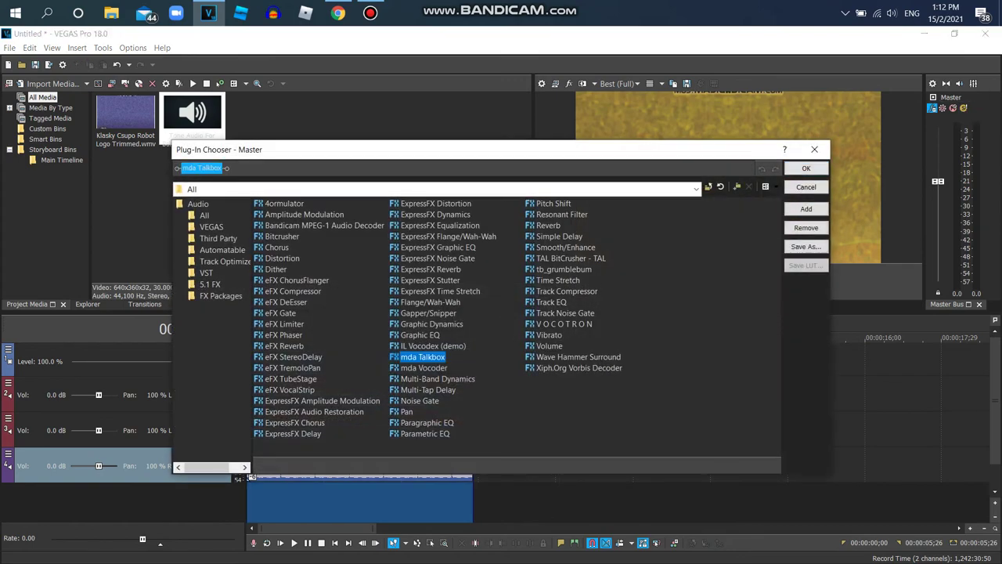
{"action": "left_click", "coordinate": [806, 169]}
{"action": "left_click", "coordinate": [711, 272]}
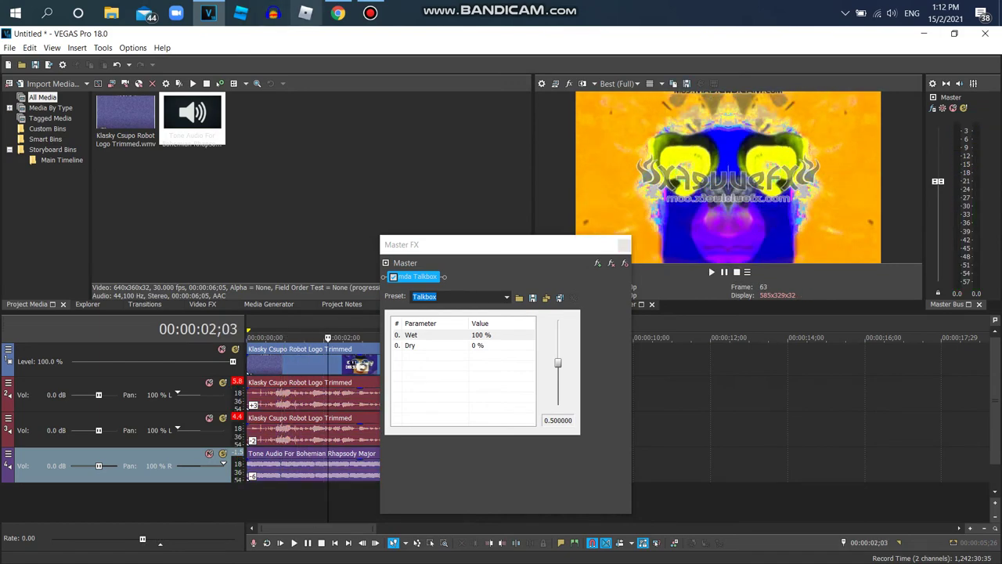
- Play the G Major 166 reference video from the beginning in the browser, then return to VEGAS Pro and close the Master FX window
{"action": "left_click", "coordinate": [338, 12]}
{"action": "left_click", "coordinate": [9, 464]}
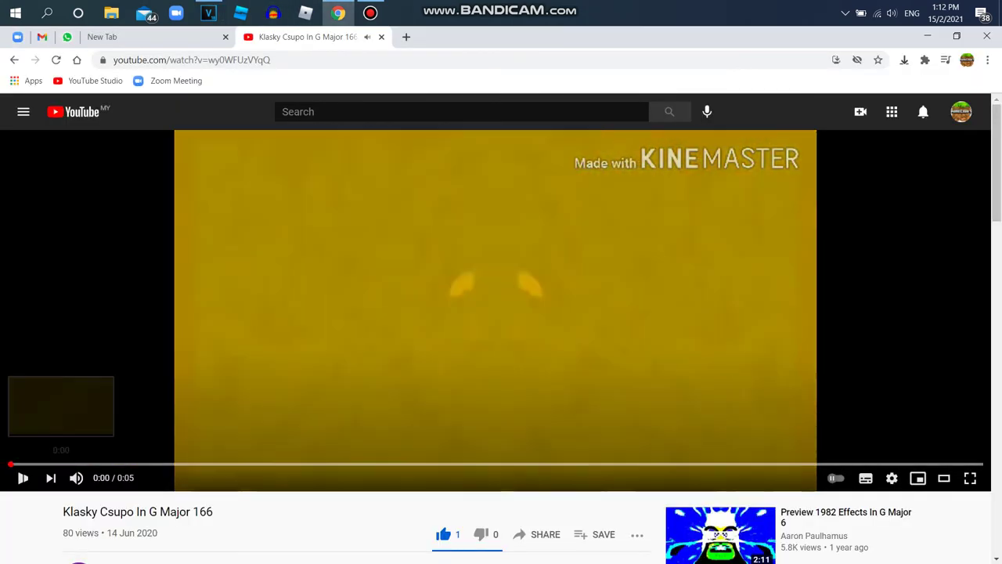
{"action": "key", "text": "space"}
{"action": "left_click", "coordinate": [209, 13]}
{"action": "left_click", "coordinate": [624, 245]}
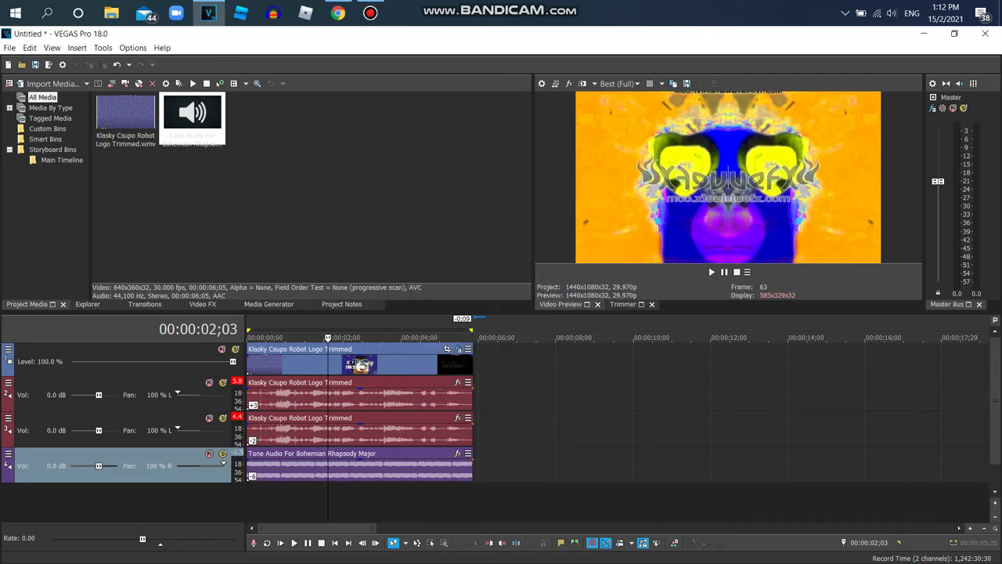
- Add a Volume plug-in to the tone audio event, set it to 6.021 dB, and play back the project
{"action": "key", "text": "space"}
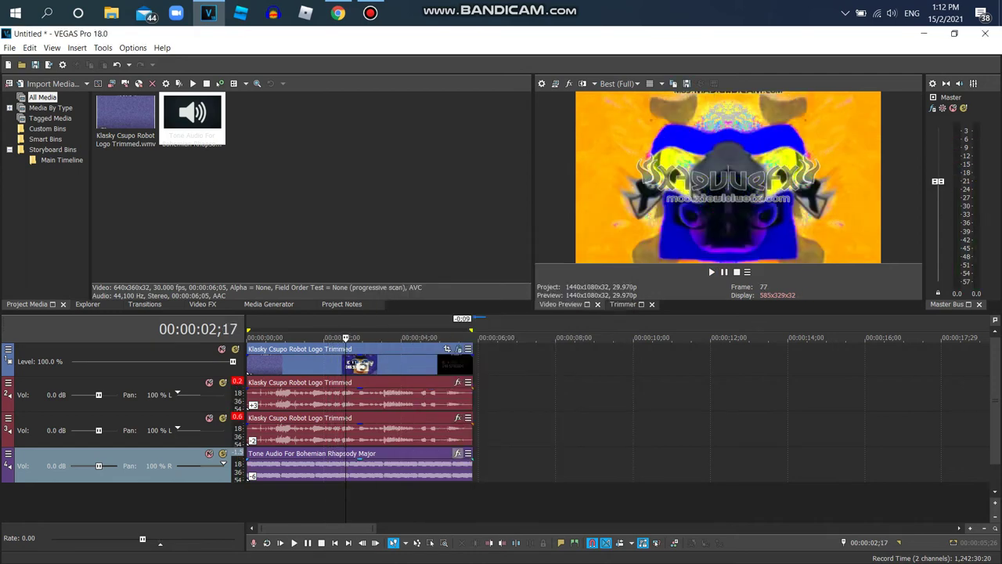
{"action": "left_click", "coordinate": [458, 453]}
{"action": "double_click", "coordinate": [549, 346]}
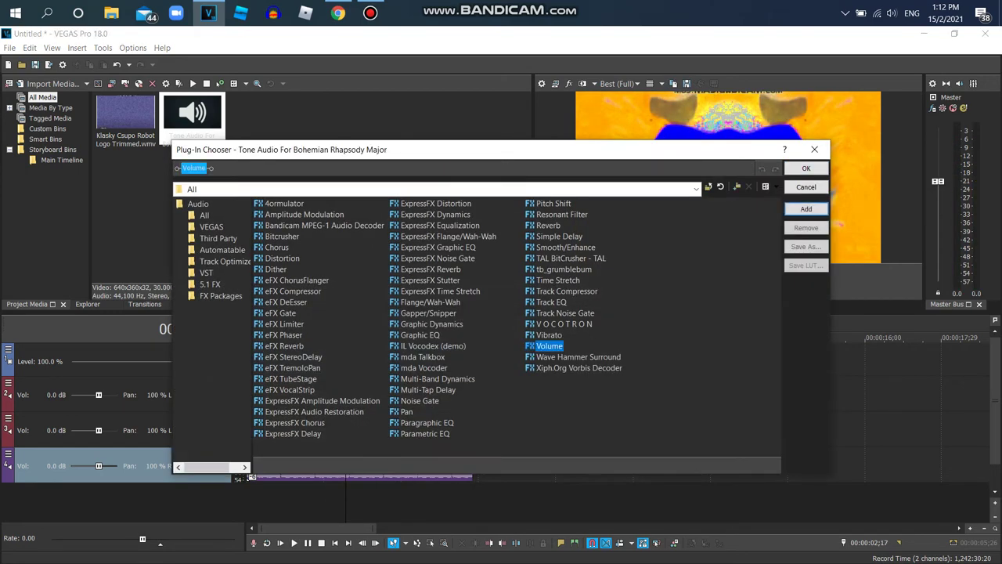
{"action": "key", "text": "Return"}
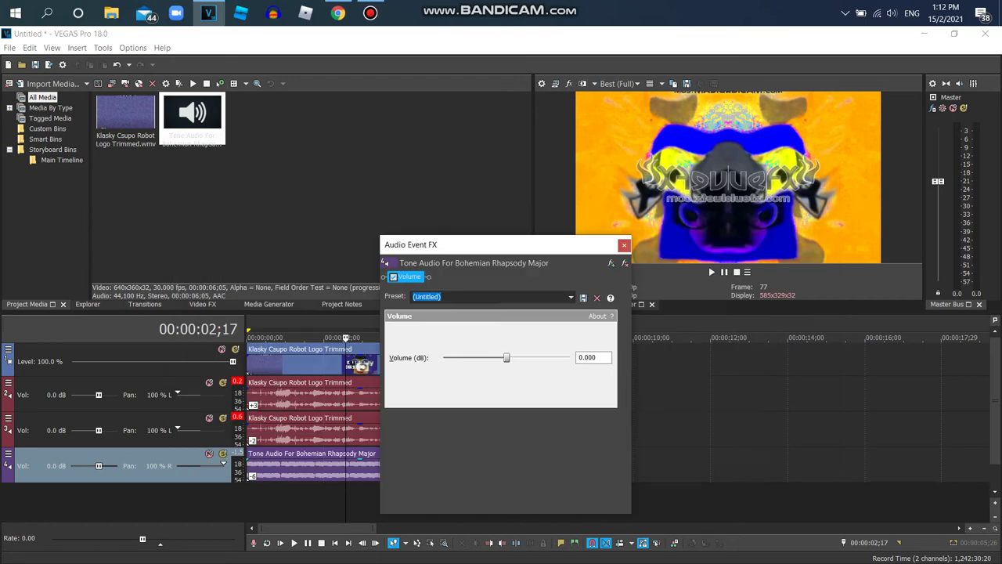
{"action": "left_click", "coordinate": [711, 272]}
{"action": "double_click", "coordinate": [344, 466]}
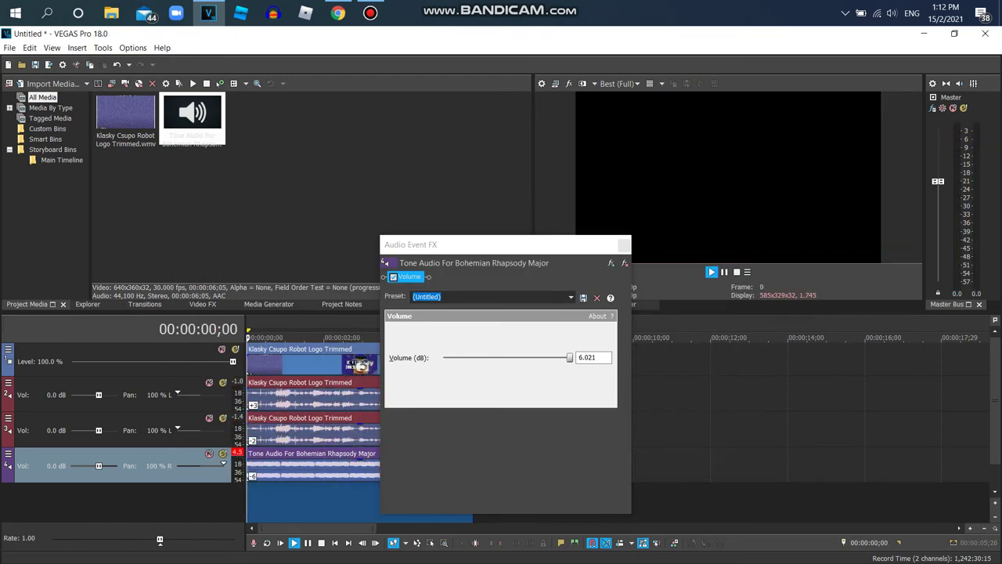
{"action": "left_click", "coordinate": [624, 246]}
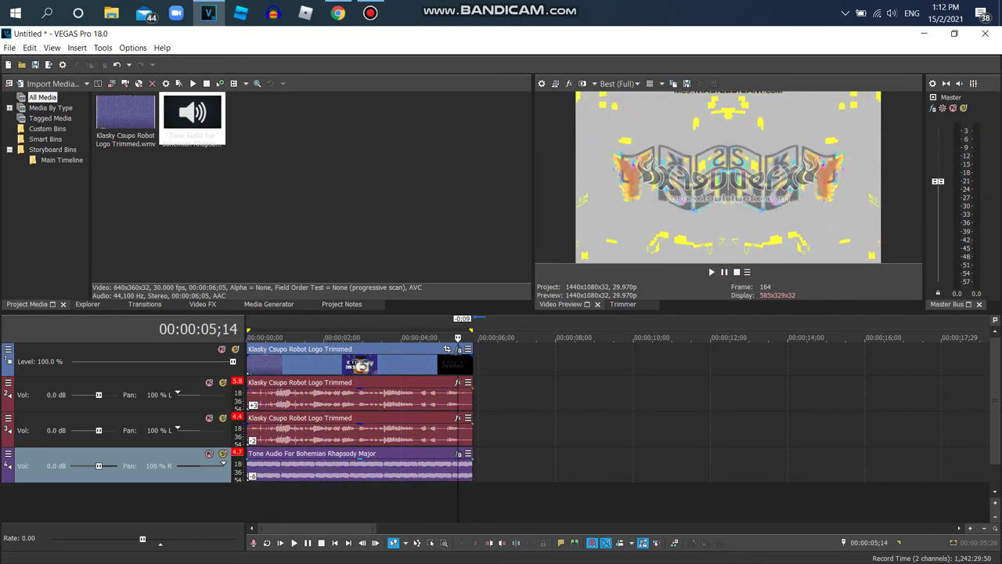
- Add a second Volume plug-in to the tone audio event and play back the start of the project
{"action": "left_click", "coordinate": [459, 454]}
{"action": "left_click", "coordinate": [611, 263]}
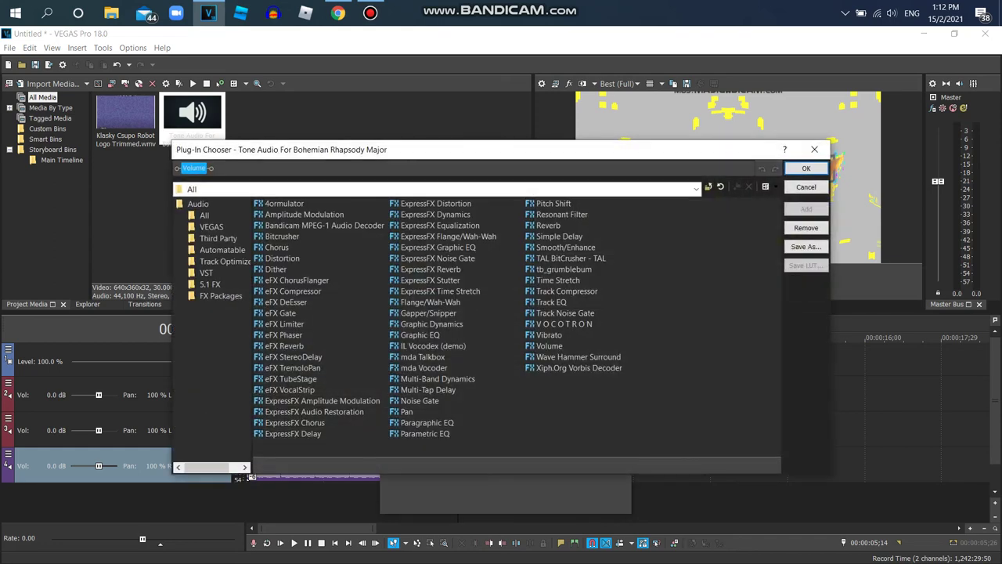
{"action": "key", "text": "Return"}
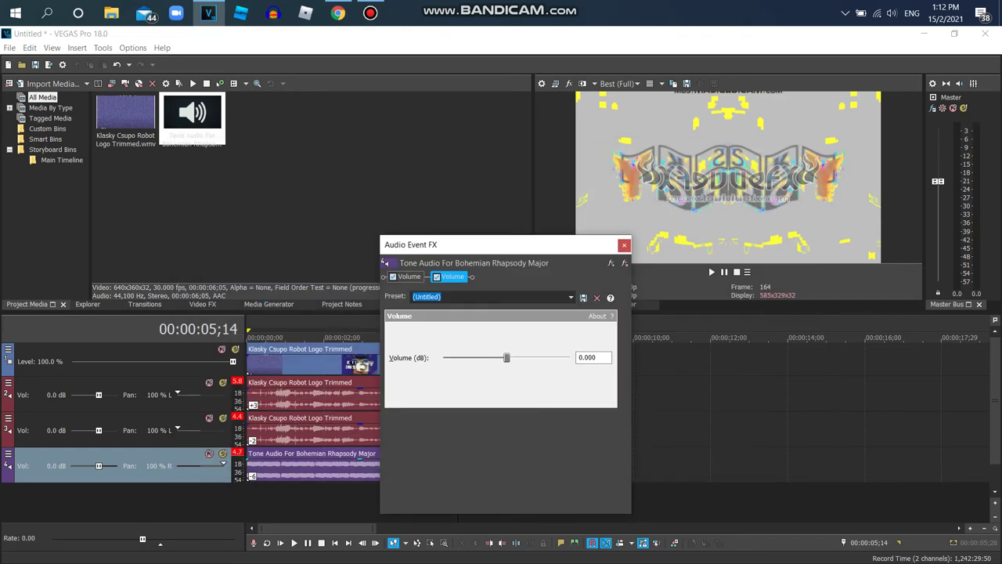
{"action": "left_click", "coordinate": [624, 246]}
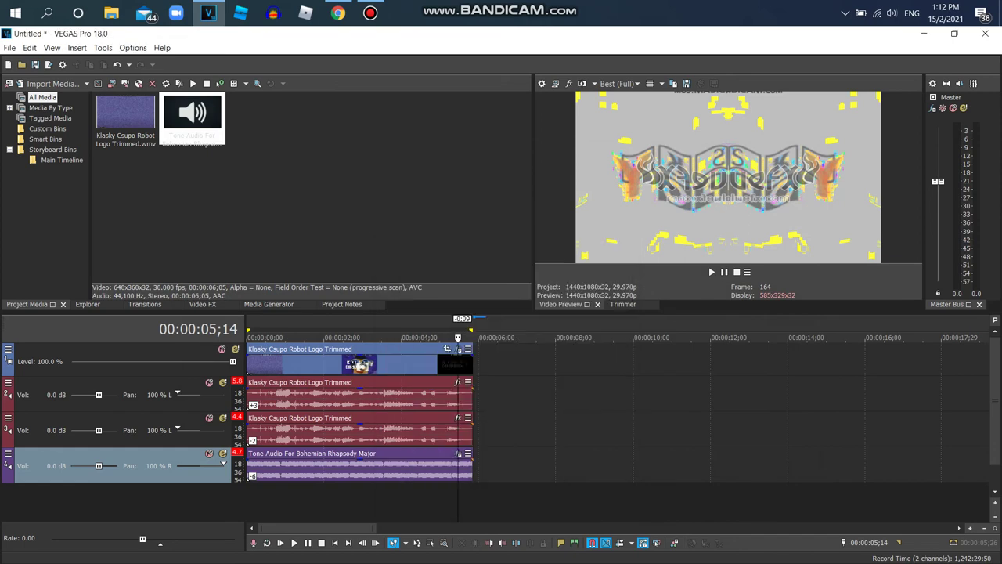
{"action": "key", "text": "ctrl+a"}
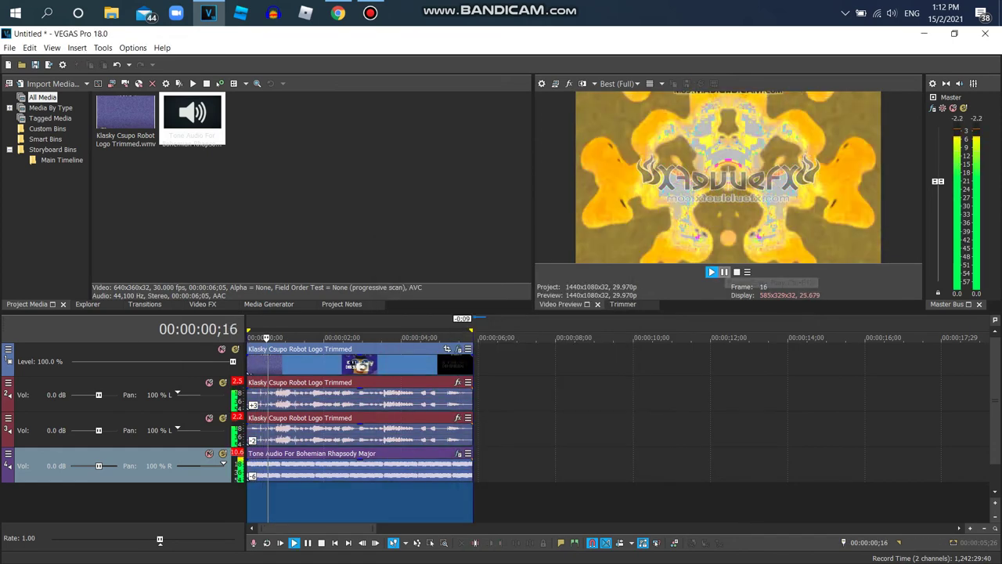
{"action": "left_click", "coordinate": [724, 273]}
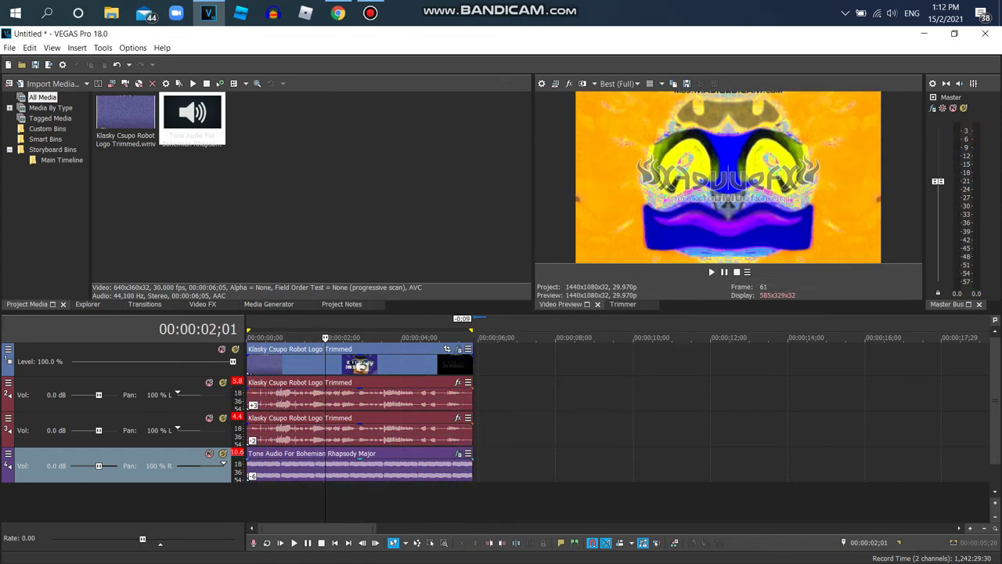
- Set the tone audio's second Volume plug-in to 3 dB and play back the full timeline range from the beginning
{"action": "left_click", "coordinate": [458, 453]}
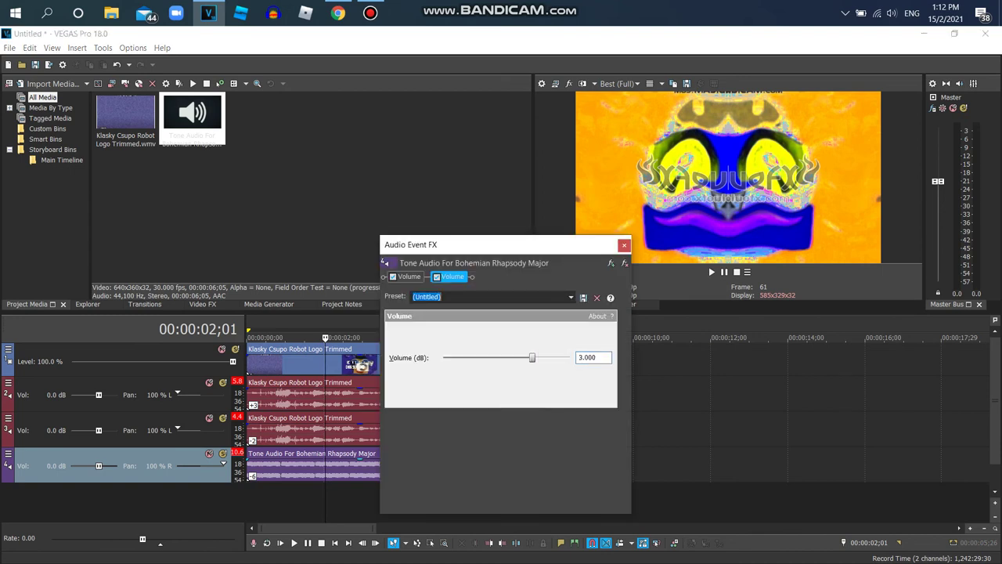
{"action": "left_click", "coordinate": [625, 245]}
{"action": "double_click", "coordinate": [439, 322]}
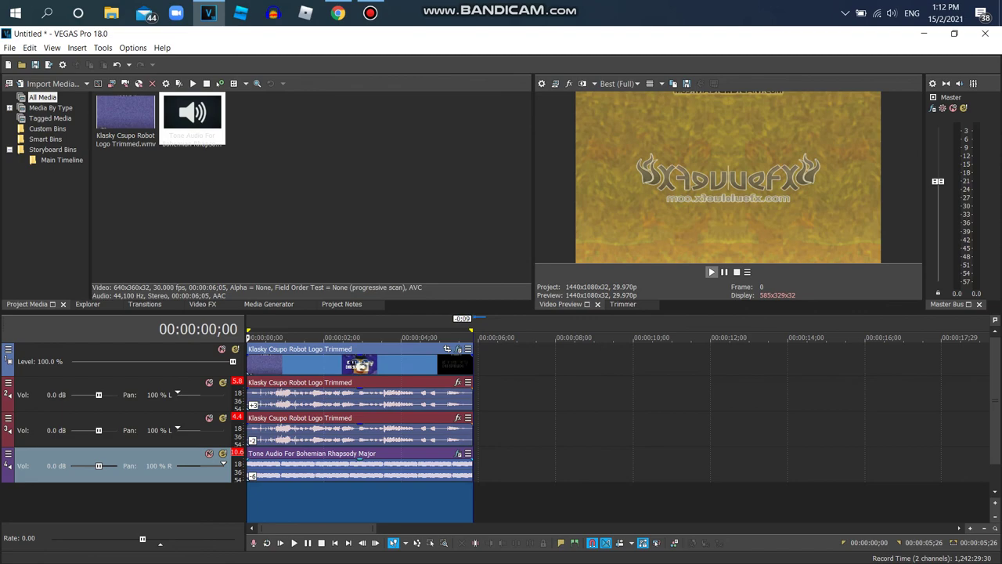
{"action": "left_click", "coordinate": [711, 272]}
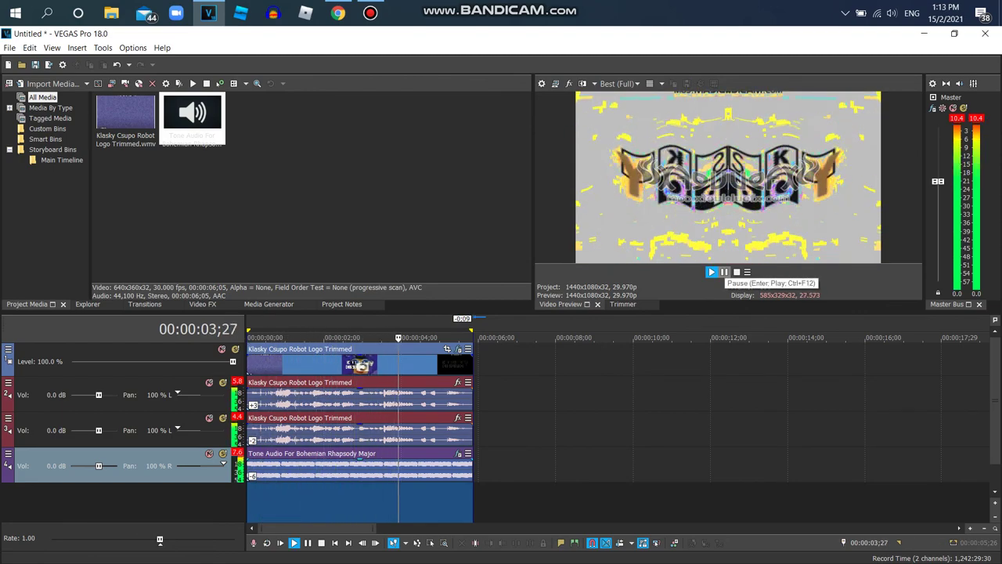
{"action": "key", "text": "space"}
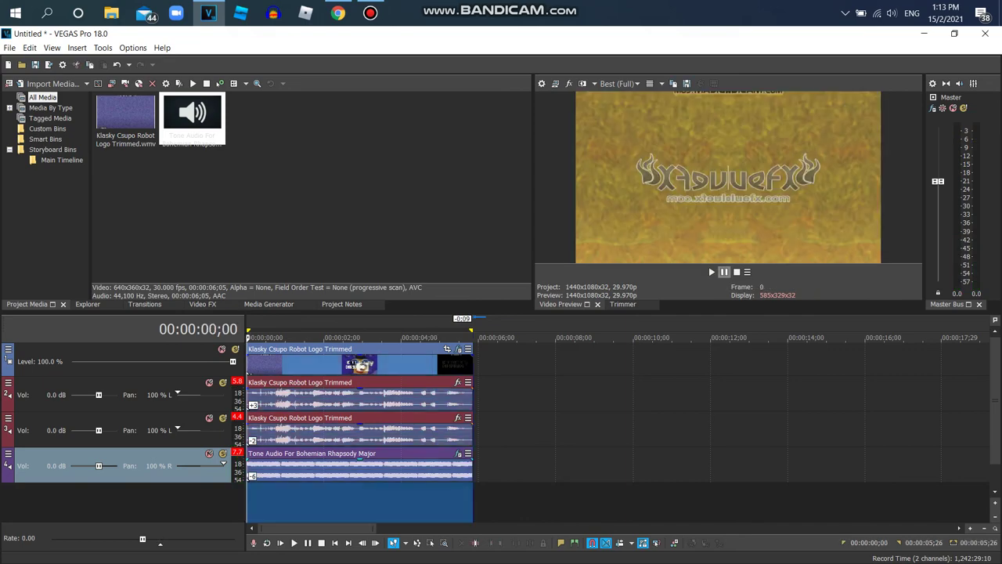
{"action": "key", "text": "space"}
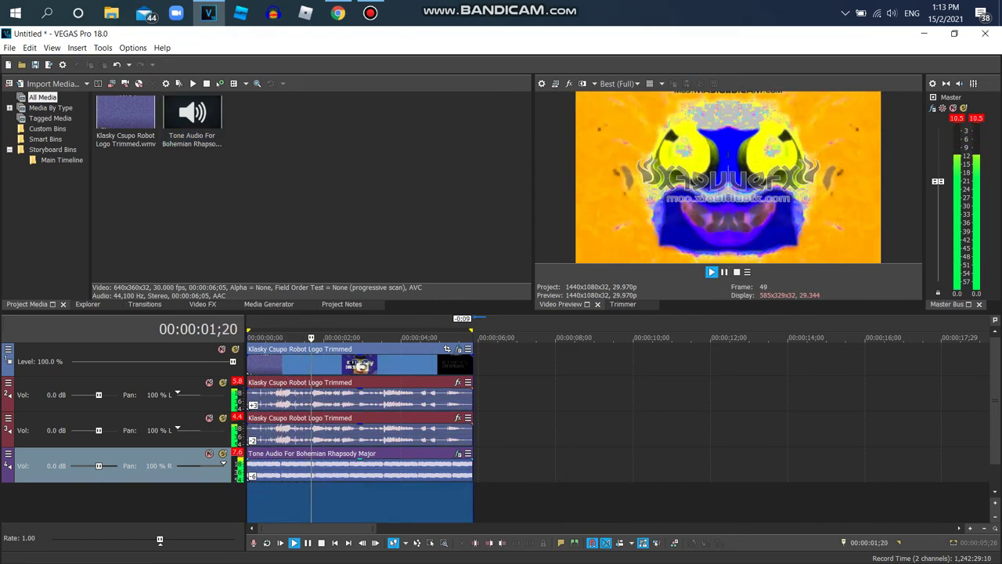